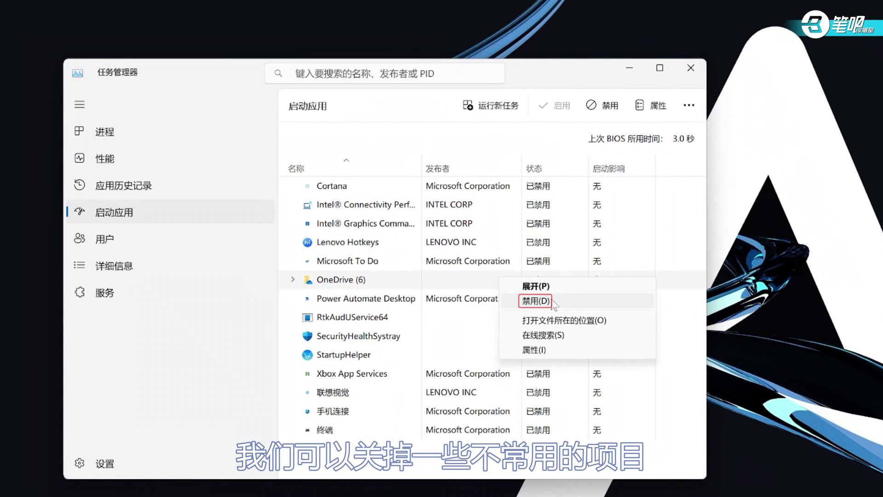
Step: Disable OneDrive in the list of startup apps
click(537, 301)
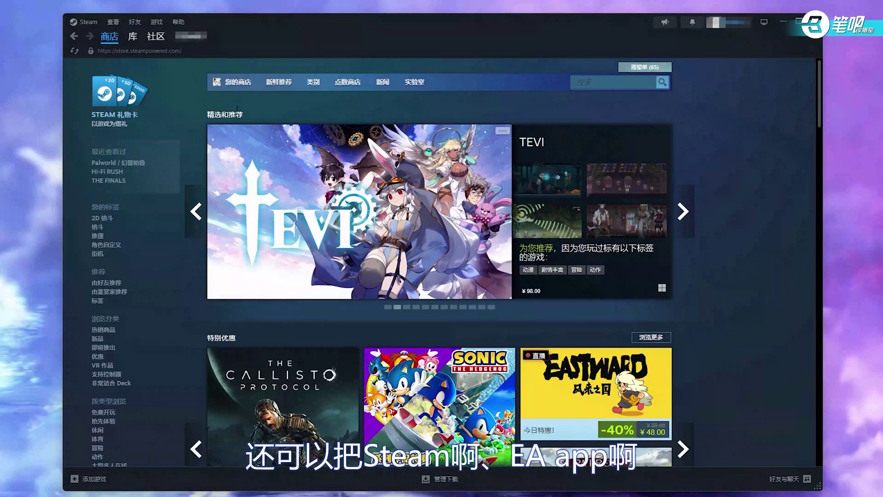
Step: Switch to Steam and view the 界面 settings that include the option 在计算机开机时运行 Steam
click(87, 21)
click(84, 122)
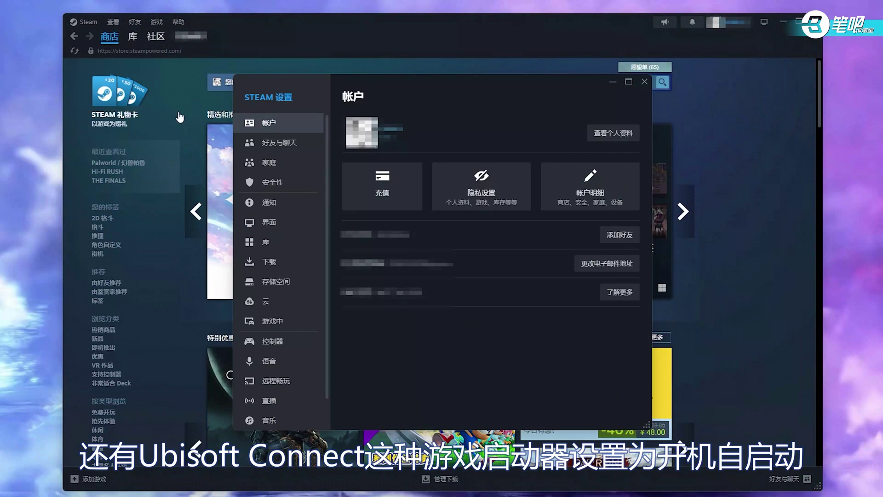
click(284, 221)
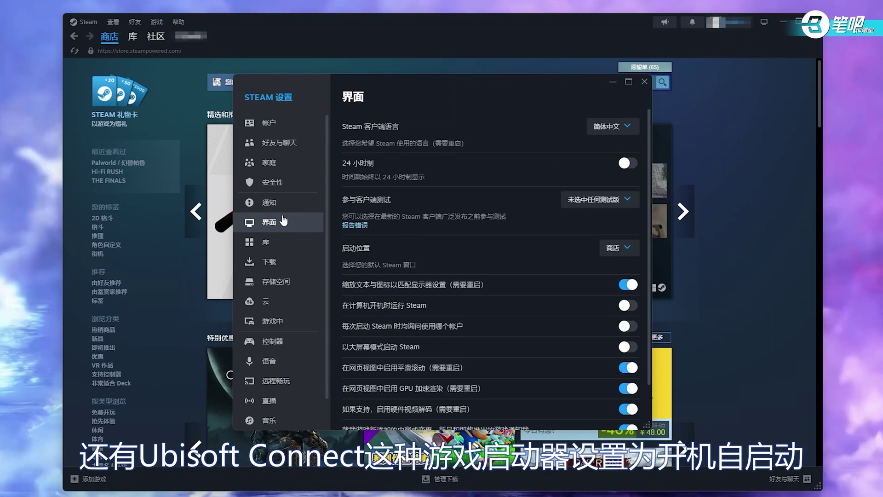
scroll(477, 207, down, 1)
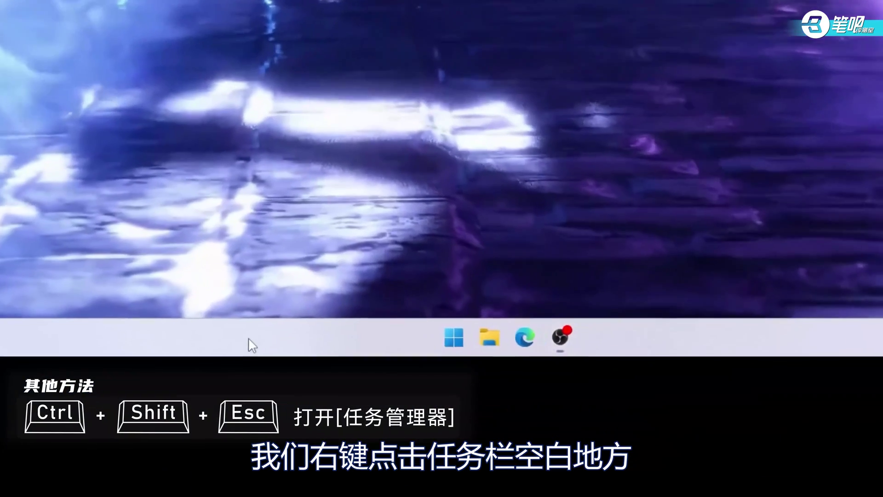
Step: Open Task Manager from the taskbar and disable an unneeded entry in its 启动应用 list
right_click(245, 333)
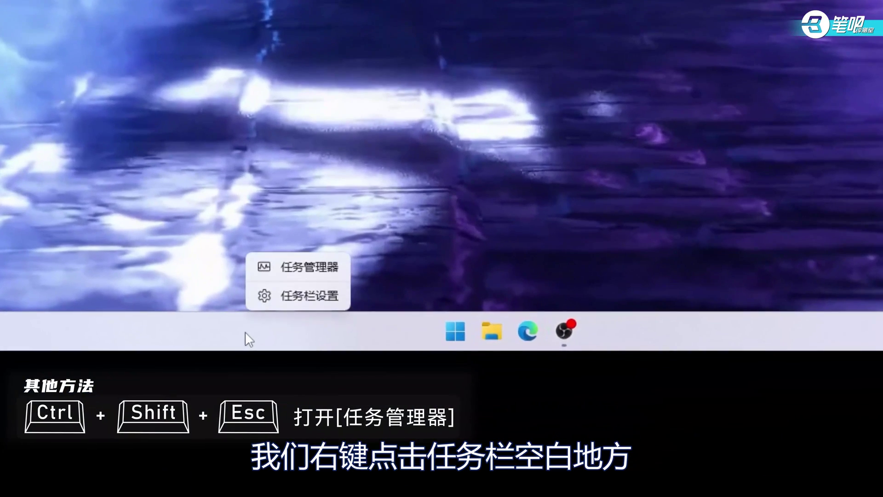
click(290, 269)
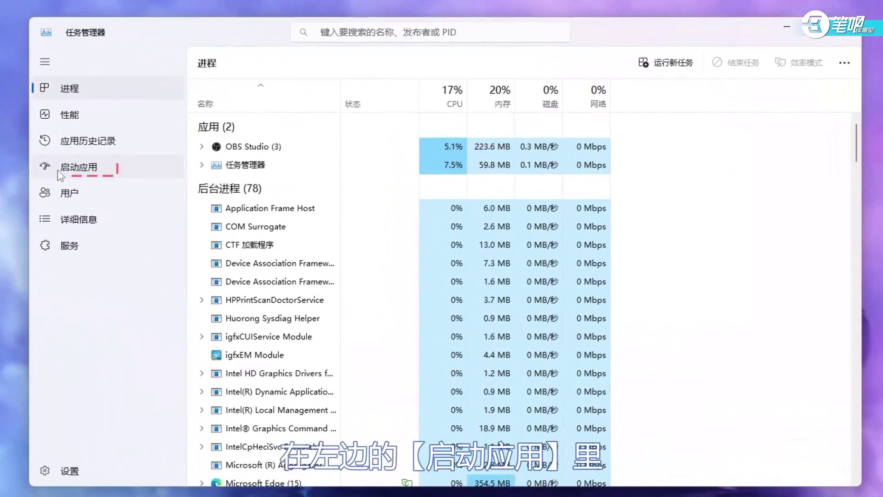
click(58, 170)
right_click(357, 219)
click(386, 227)
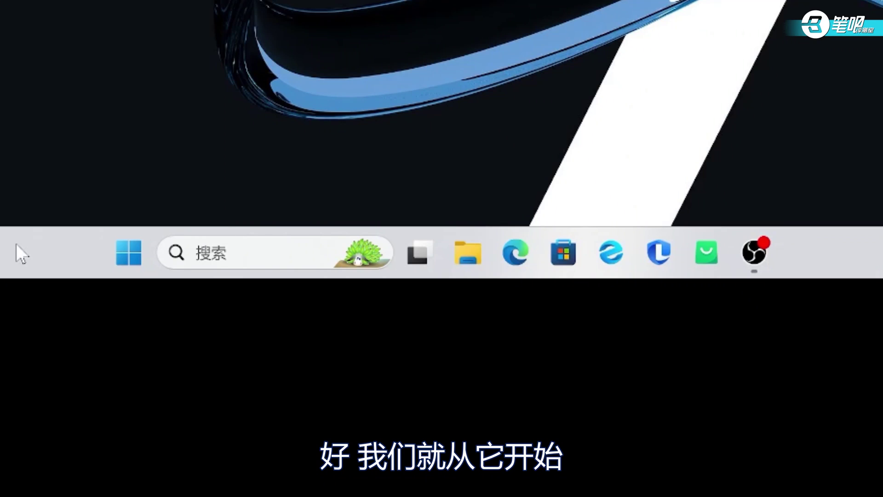
Step: Open the taskbar settings and turn off the 任务视图 icon
right_click(19, 251)
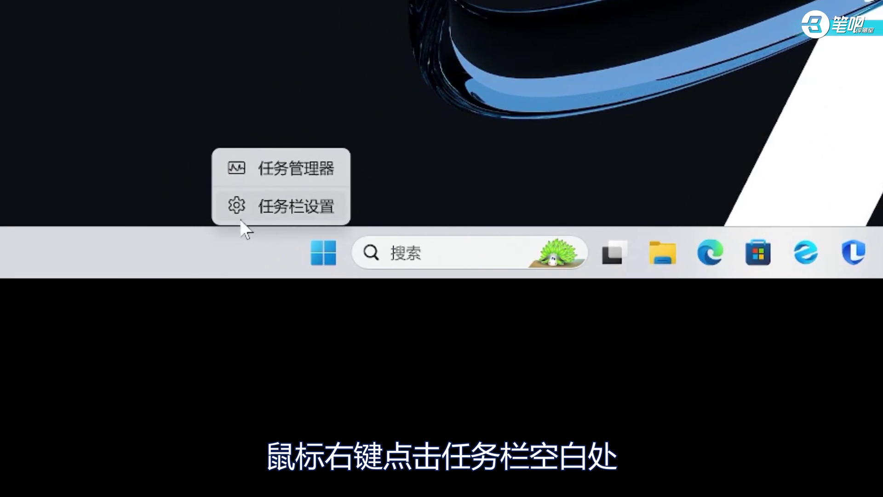
click(262, 211)
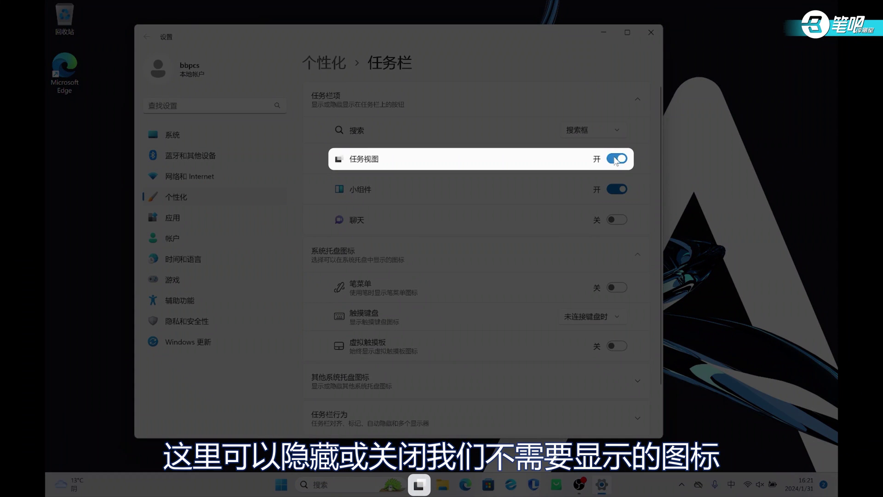
click(617, 159)
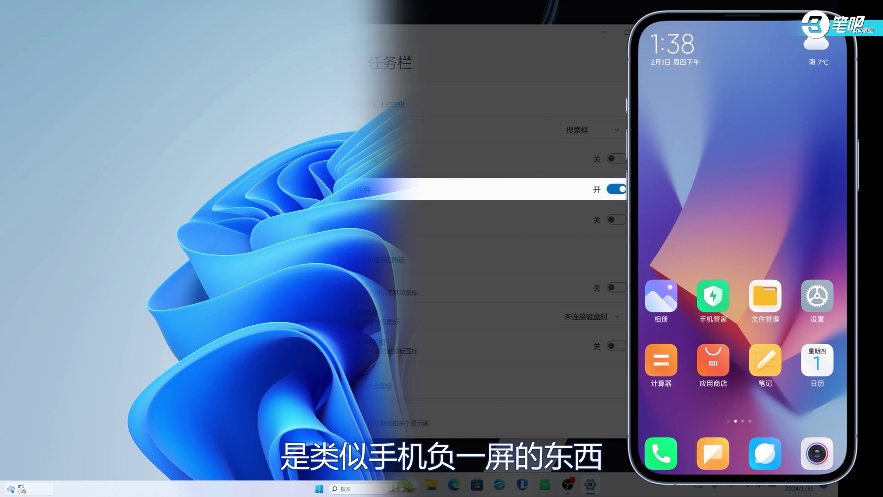
Step: View the widgets board and examine the switches under 其他系统托盘图标 in the taskbar settings
click(20, 487)
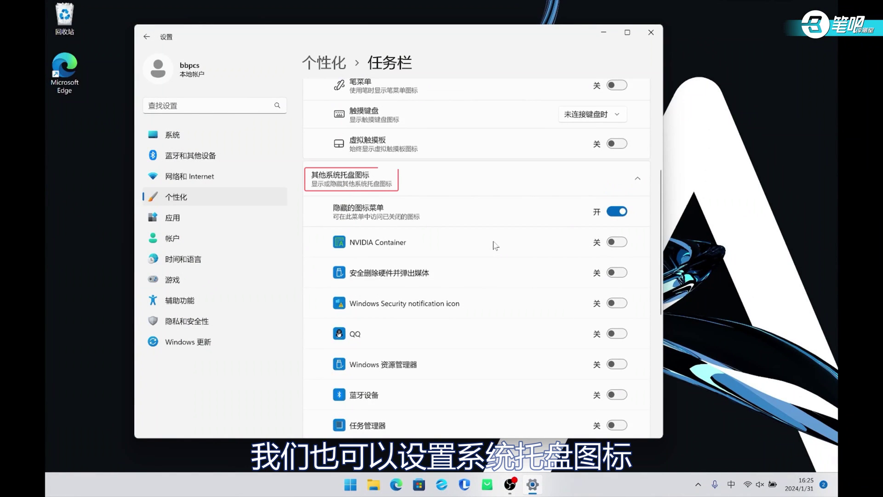
scroll(495, 246, down, 4)
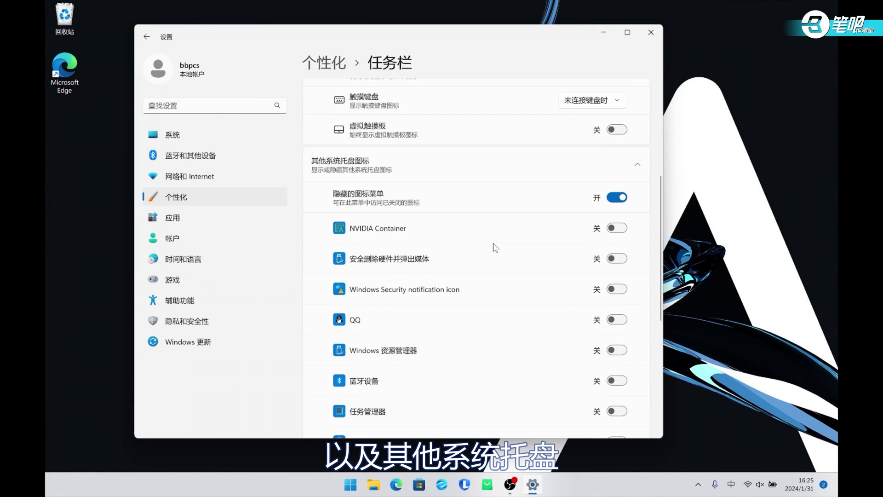
click(617, 159)
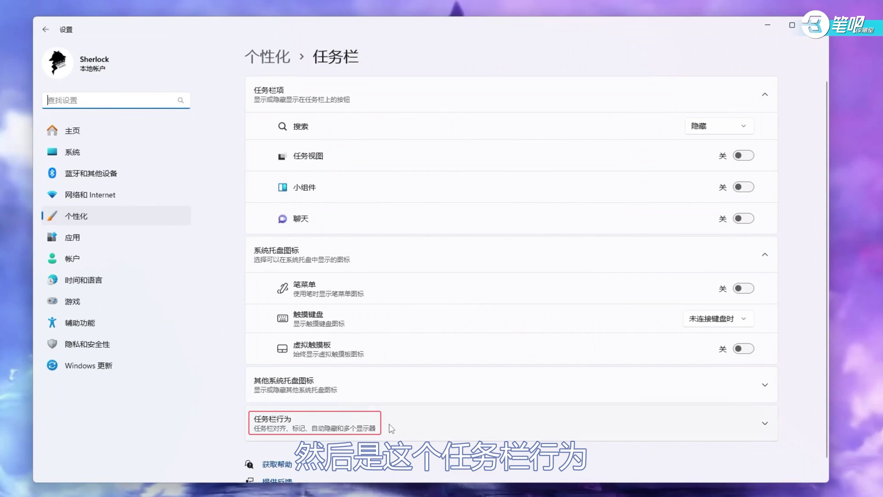
Step: Expand 任务栏行为 in the taskbar settings and set 任务栏对齐方式 to 靠左
click(392, 429)
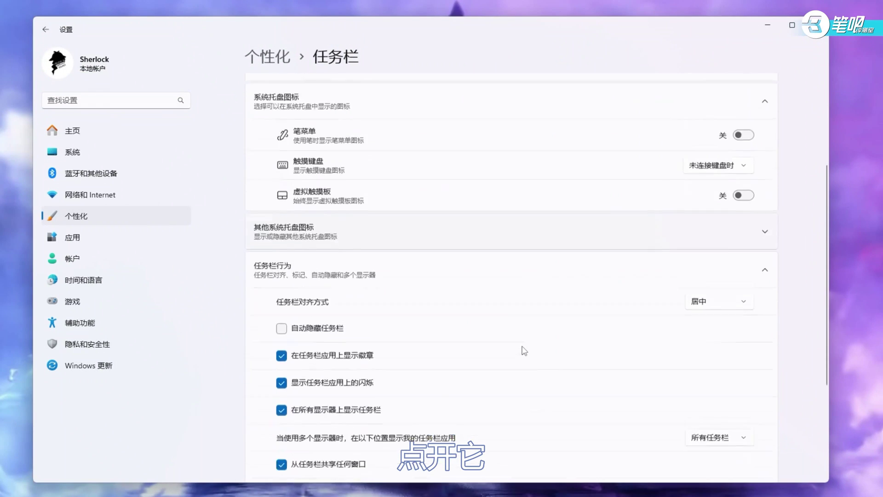
click(706, 140)
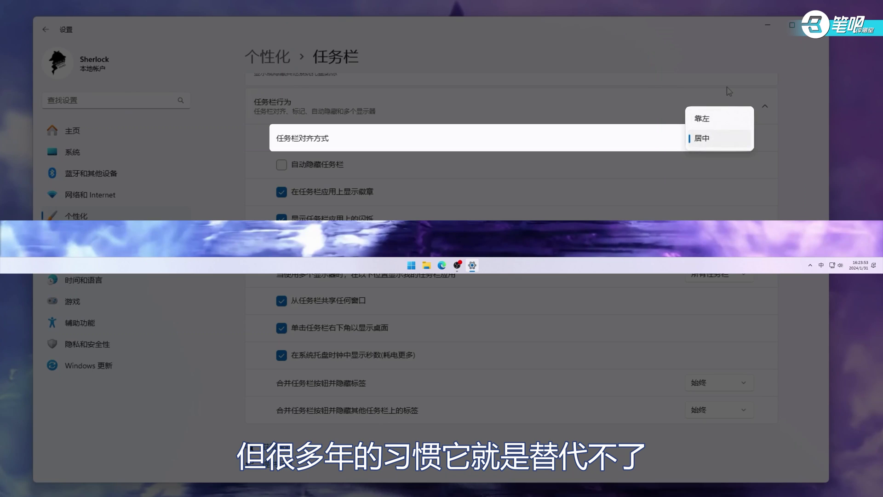
click(730, 118)
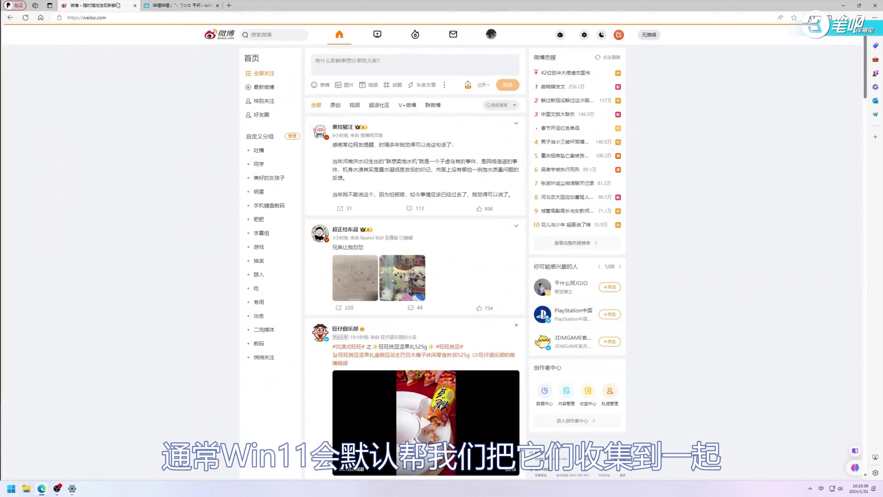
Step: Preview the grouped Edge windows on the taskbar and set 合并任务栏按钮并隐藏标签 to 从不
mouse_move(111, 483)
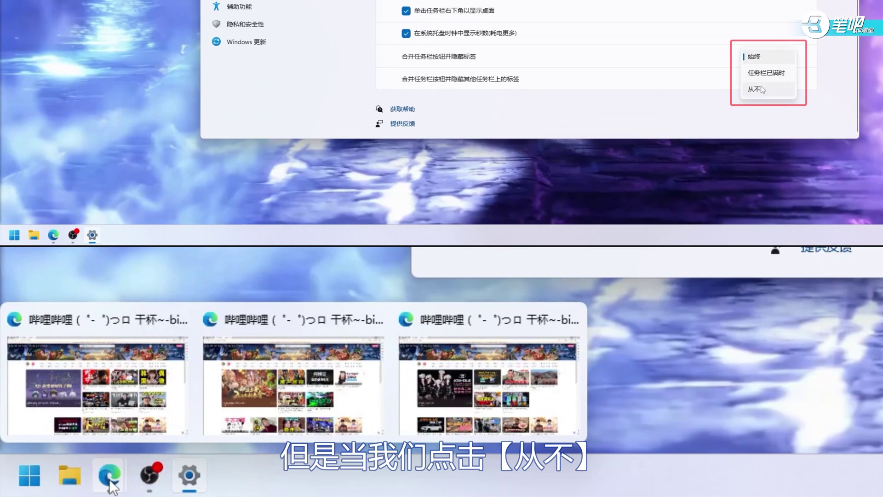
click(762, 89)
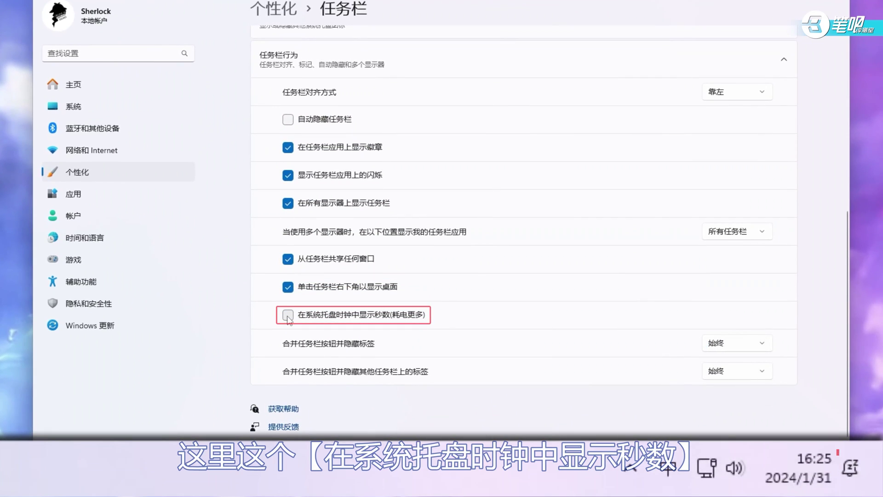
Step: Turn on 在系统托盘时钟中显示秒数 in the taskbar behavior settings
click(288, 318)
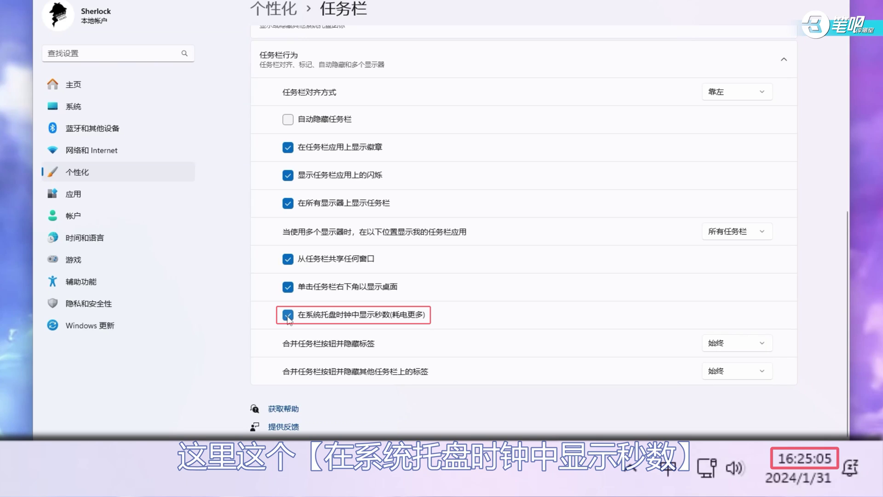
click(288, 318)
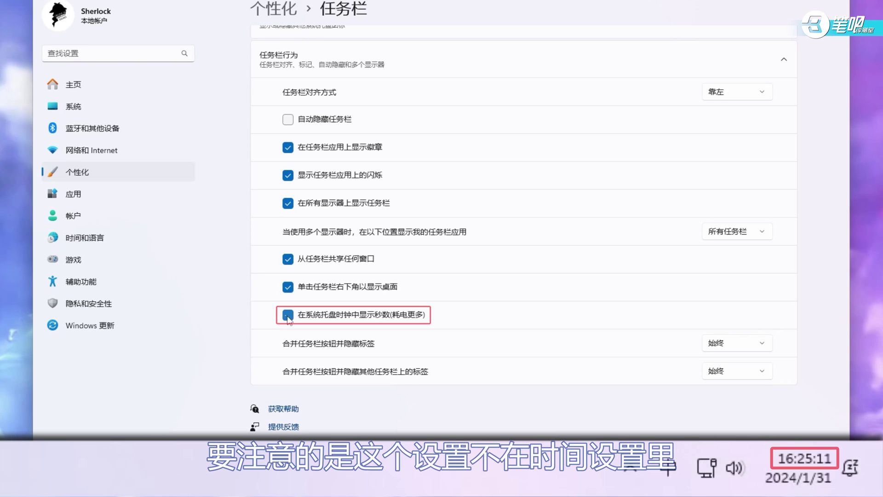
click(289, 315)
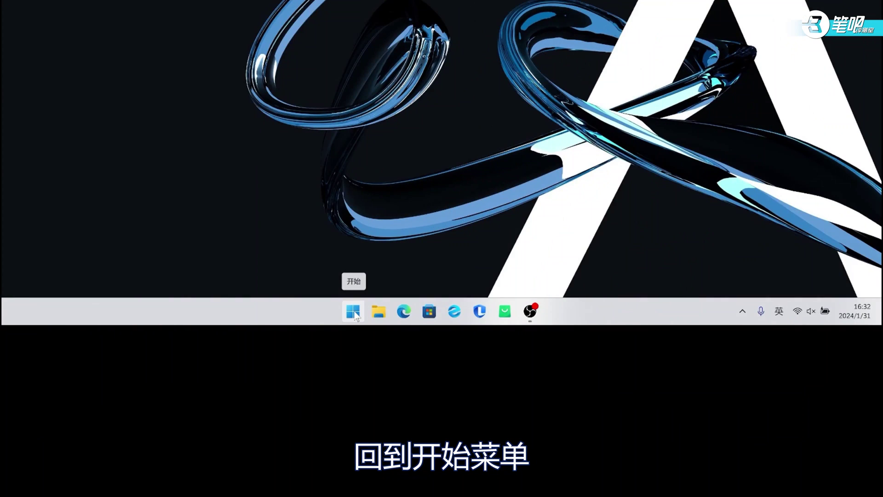
Step: Uninstall Cortana from the Start menu's list of all apps
click(351, 309)
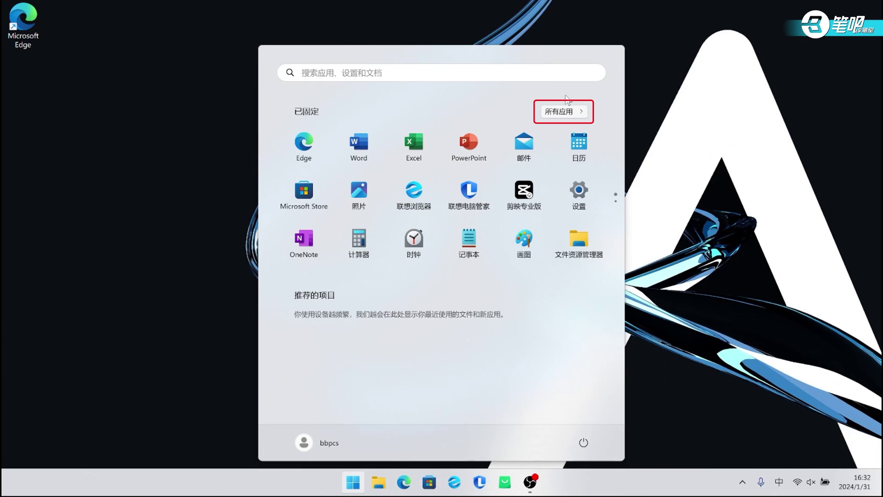
click(566, 113)
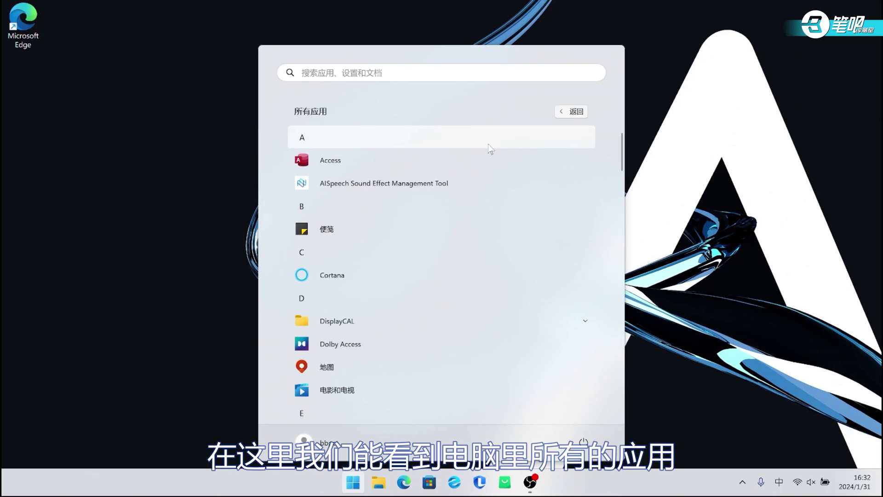
scroll(428, 180, down, 1)
scroll(425, 174, down, 4)
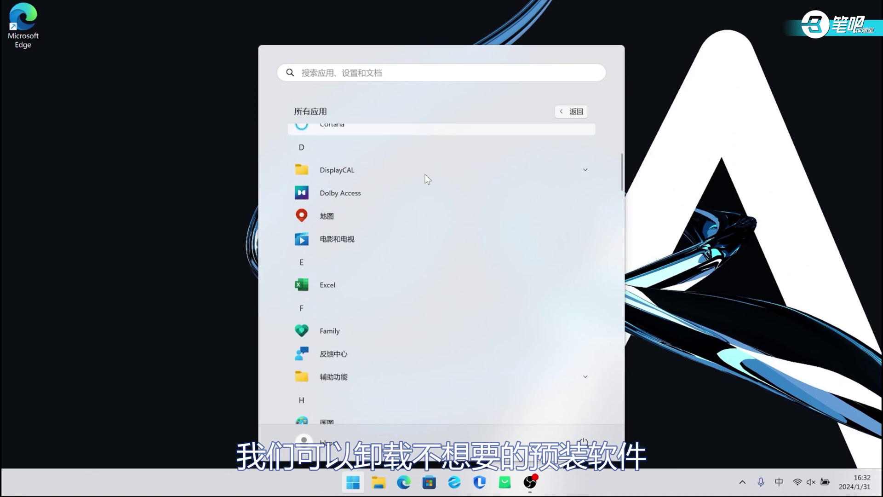
scroll(420, 179, up, 3)
right_click(349, 185)
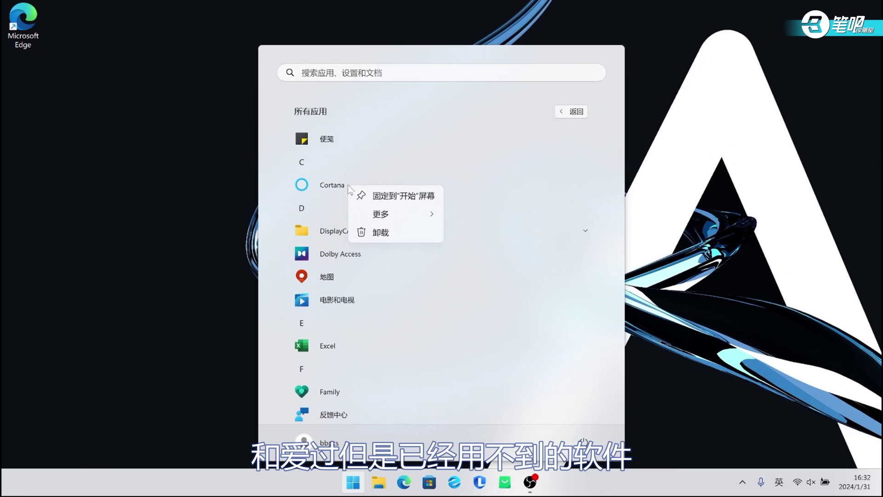
click(386, 230)
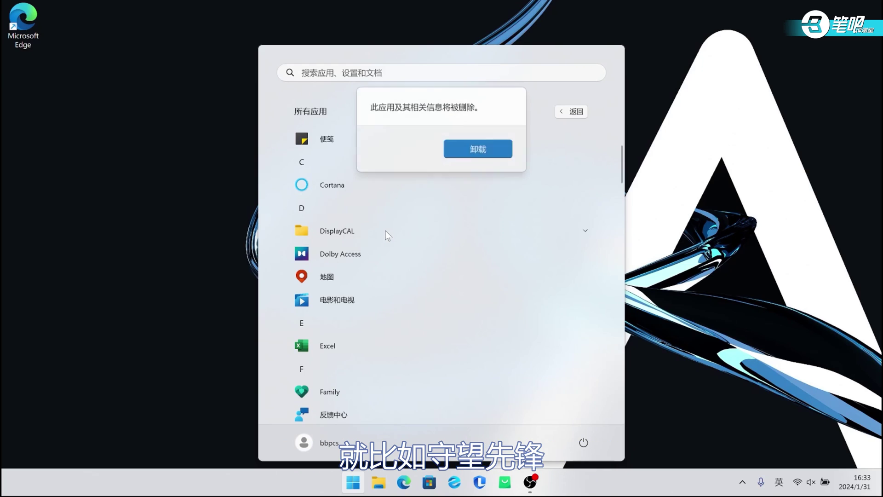
click(476, 148)
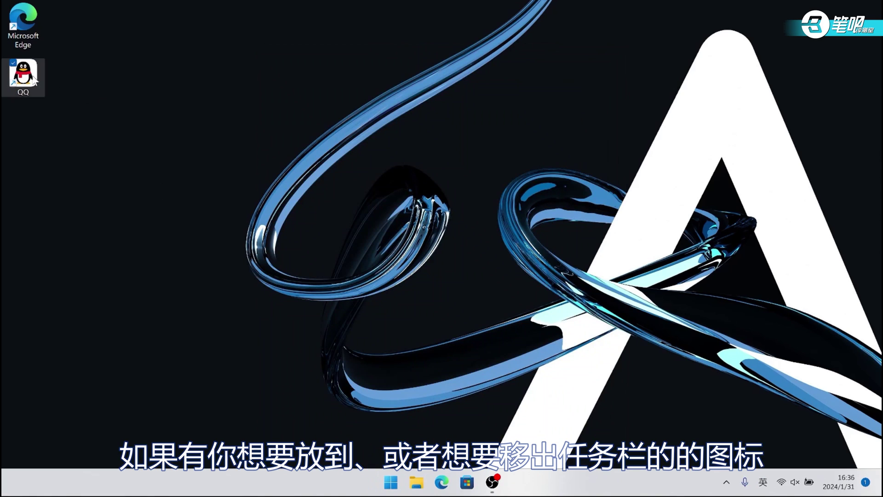
Step: Place the desktop QQ icon on the taskbar and rearrange the taskbar icons
drag(34, 78, 339, 490)
drag(391, 313, 488, 321)
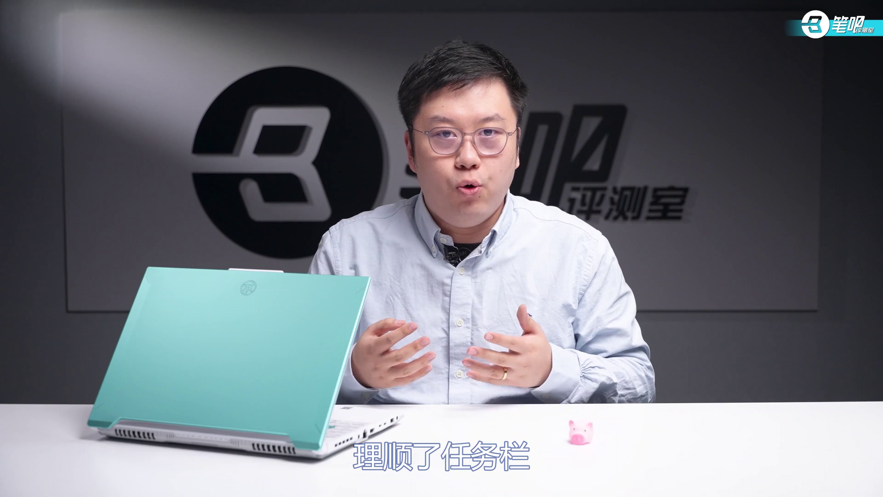
Step: Rearrange the pinned Start menu apps and group Word, Excel and PowerPoint in one folder
click(395, 484)
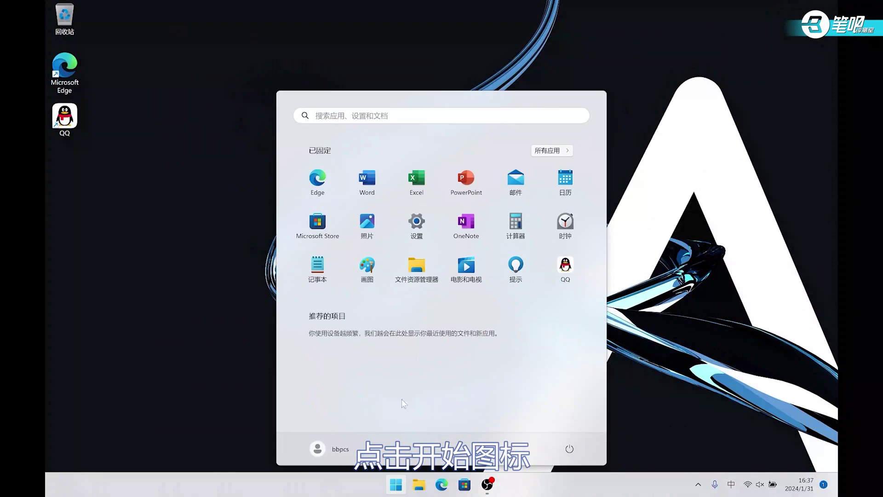
drag(424, 237, 416, 180)
drag(516, 178, 417, 181)
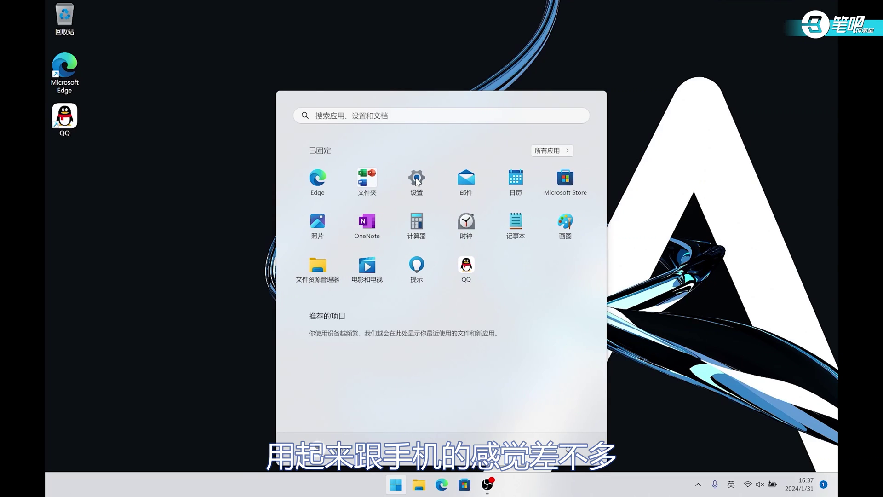
click(386, 181)
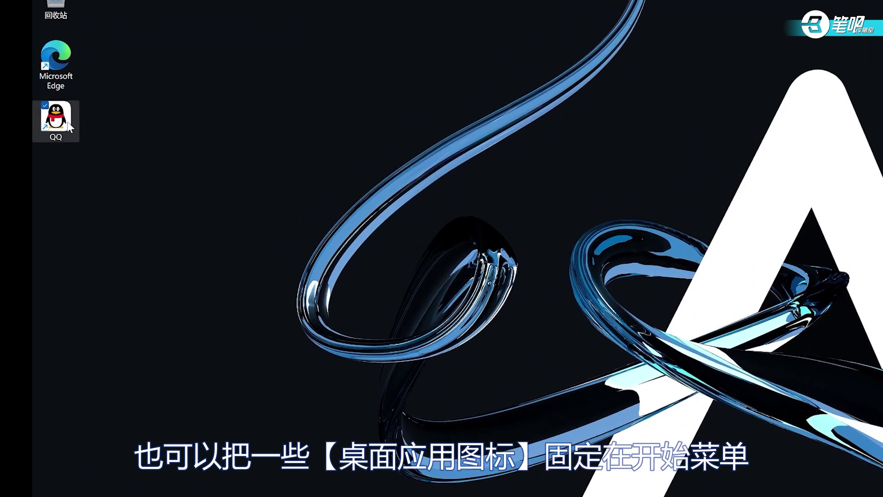
Step: Pin the desktop QQ shortcut to Start, delete it from the desktop, and open the Start menu
right_click(75, 122)
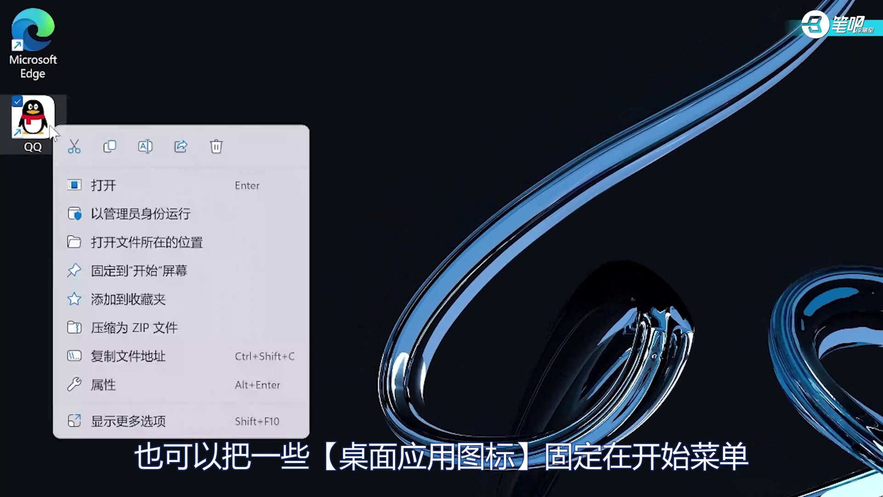
click(86, 272)
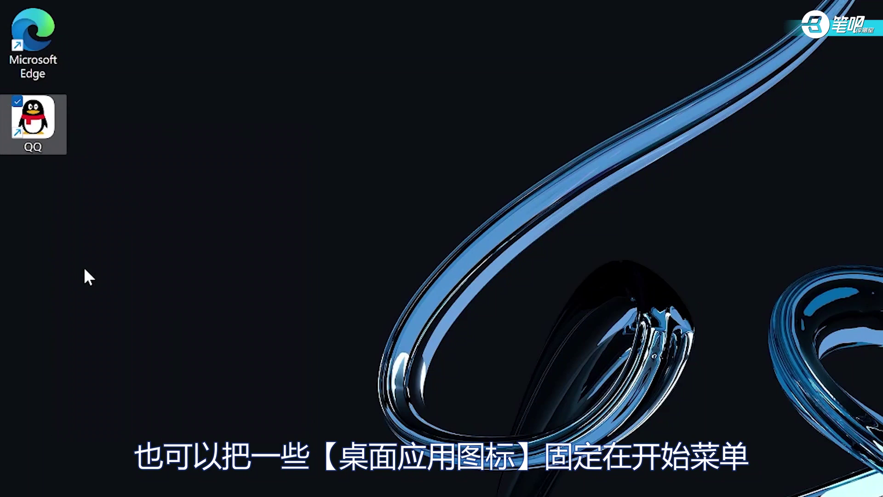
right_click(45, 132)
click(210, 152)
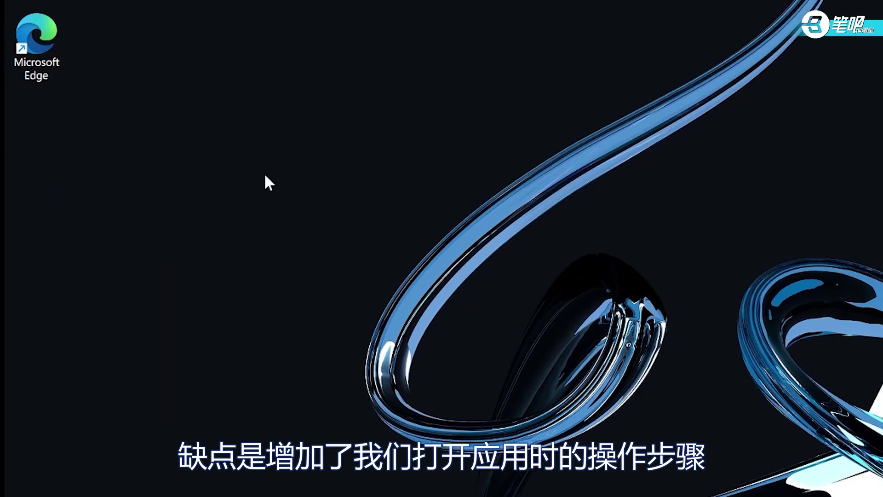
click(396, 483)
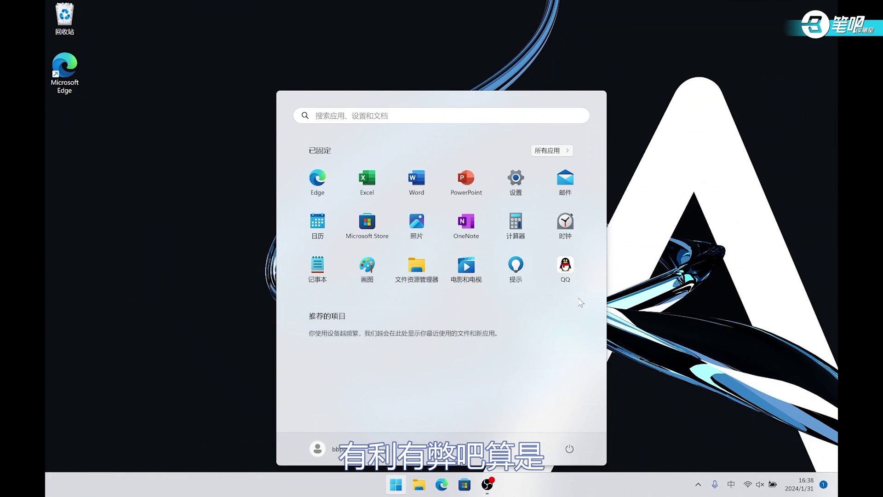
Step: Set the Start menu layout to 更多固定项 (more pins) in the Start personalization settings and reopen the Start menu
click(396, 484)
click(396, 485)
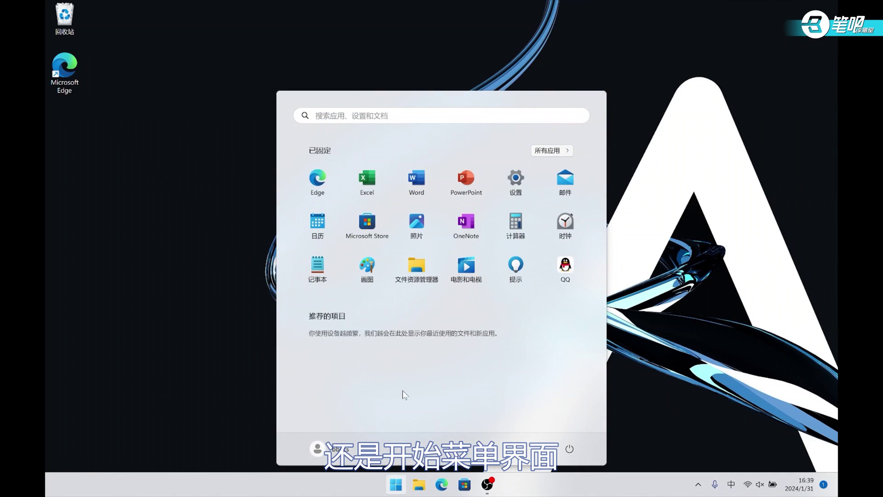
right_click(460, 154)
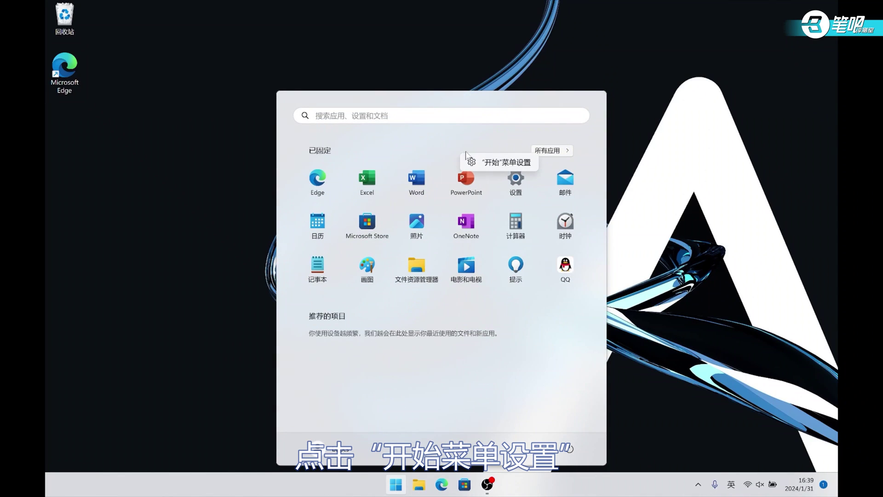
click(483, 163)
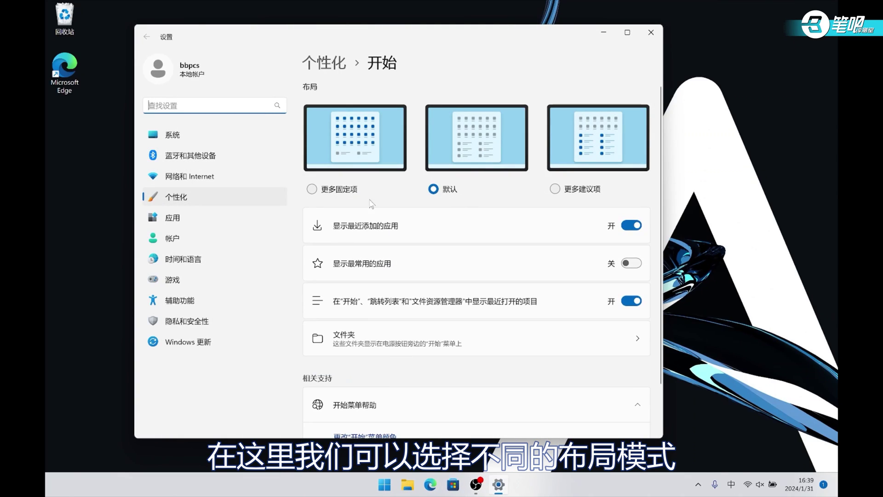
click(316, 190)
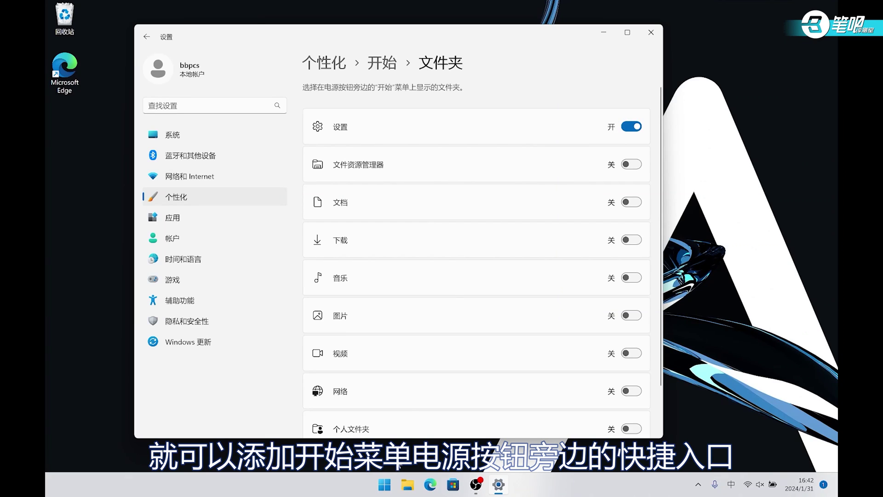
click(384, 487)
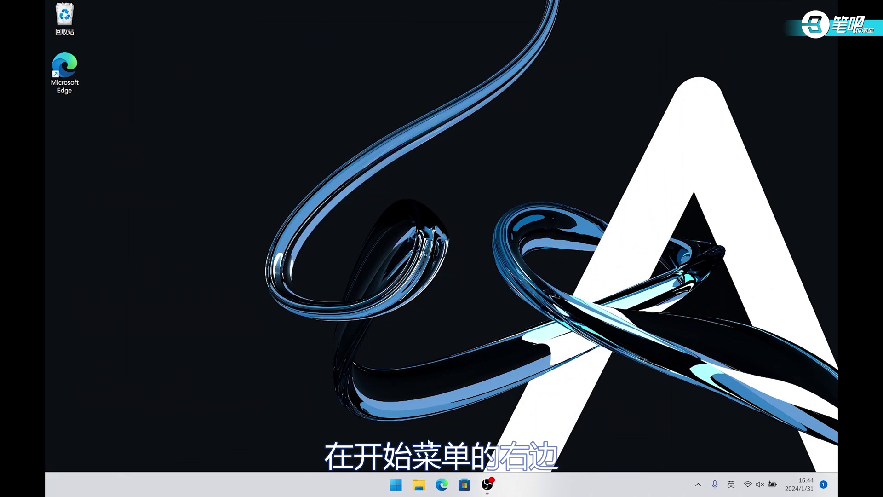
Step: Set File Explorer to open to 此电脑 (This PC) by default in the folder options and apply it
click(418, 487)
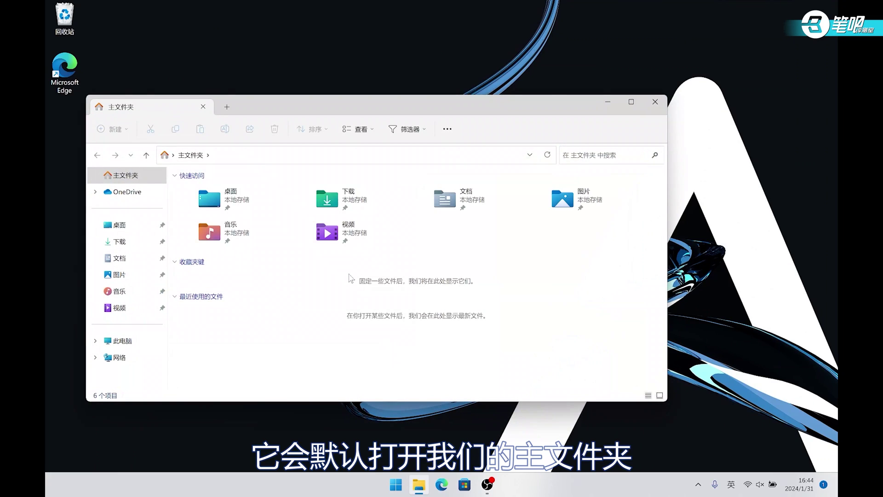
click(449, 128)
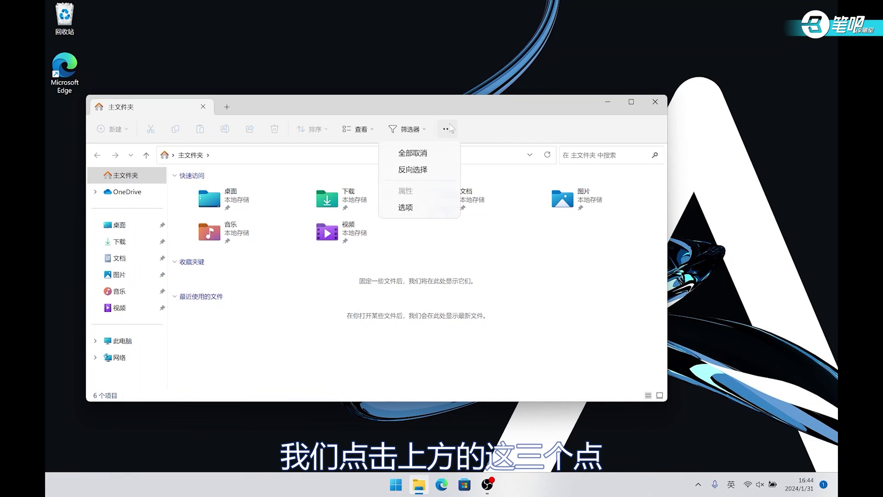
click(406, 265)
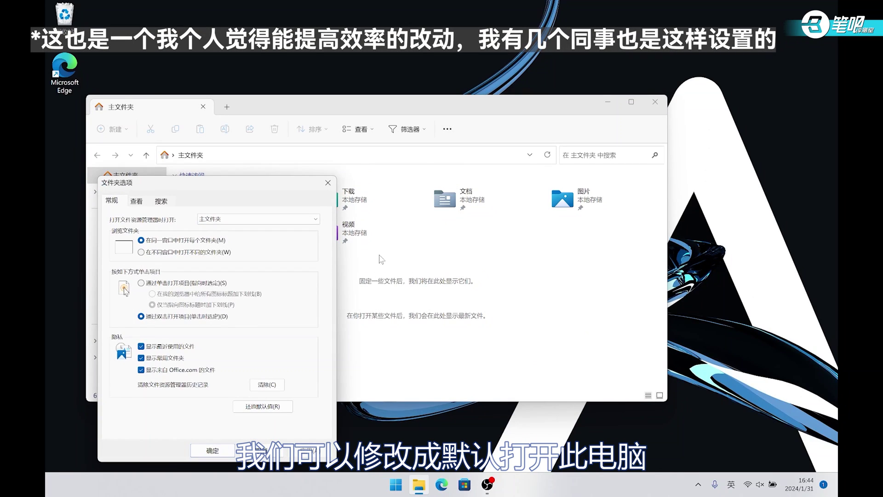
click(315, 219)
click(281, 236)
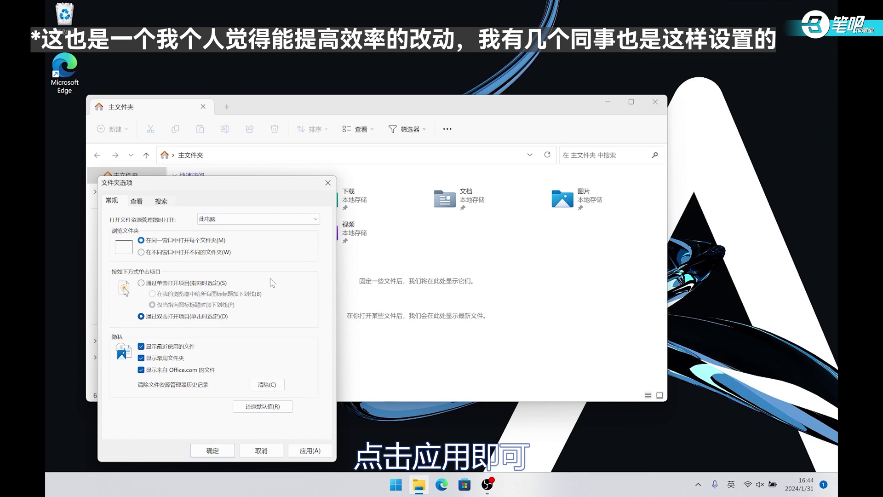
click(306, 449)
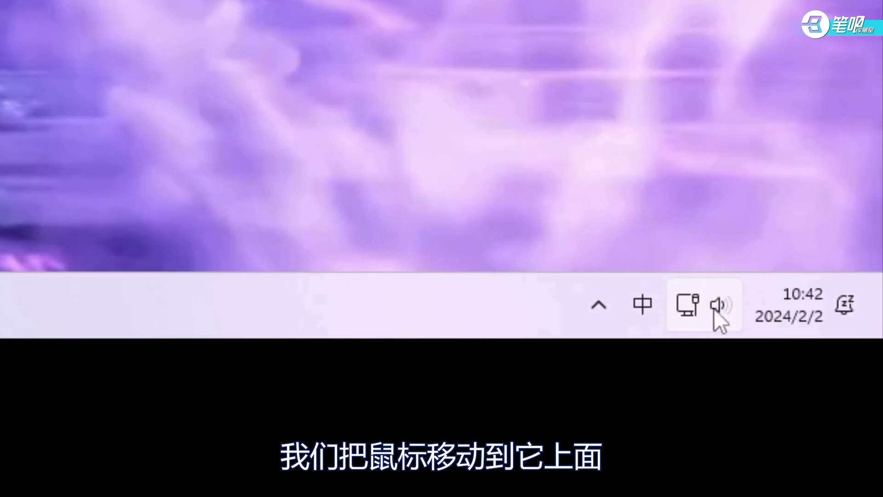
Step: Raise and lower the speaker volume directly from the taskbar's sound icon, also with the quick settings open
scroll(725, 302, up, 8)
scroll(731, 304, up, 8)
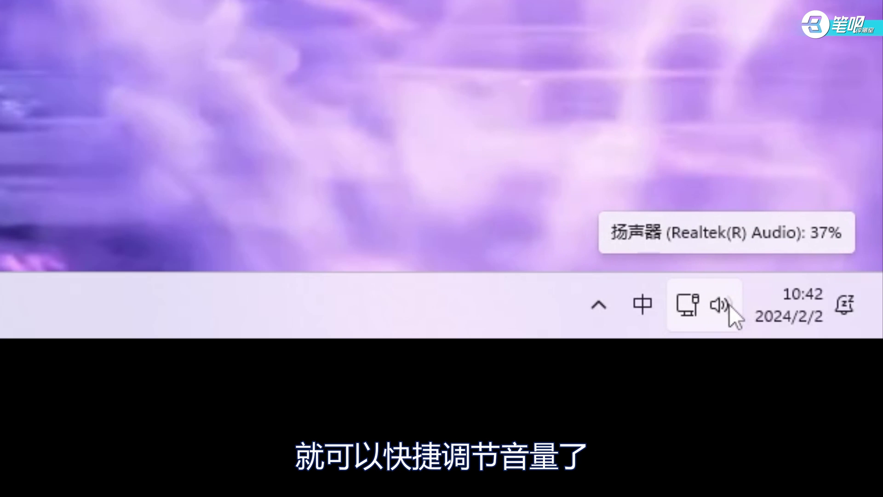
click(728, 309)
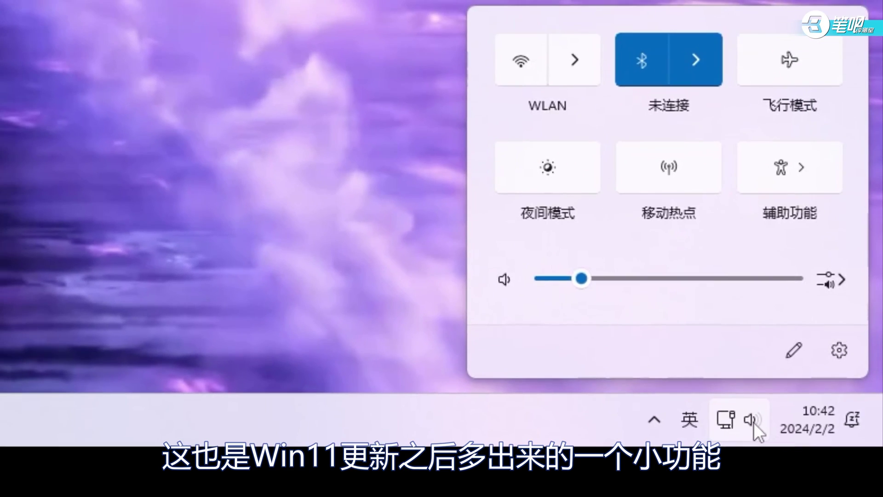
scroll(752, 421, up, 10)
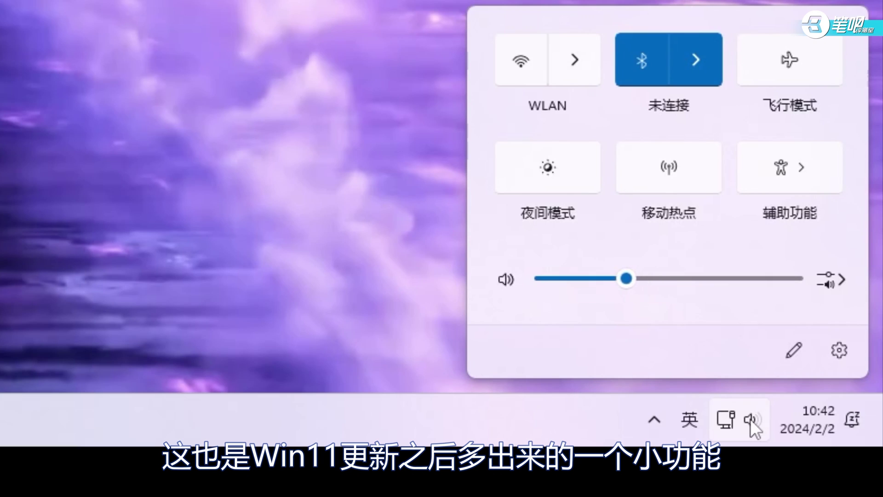
scroll(752, 419, down, 3)
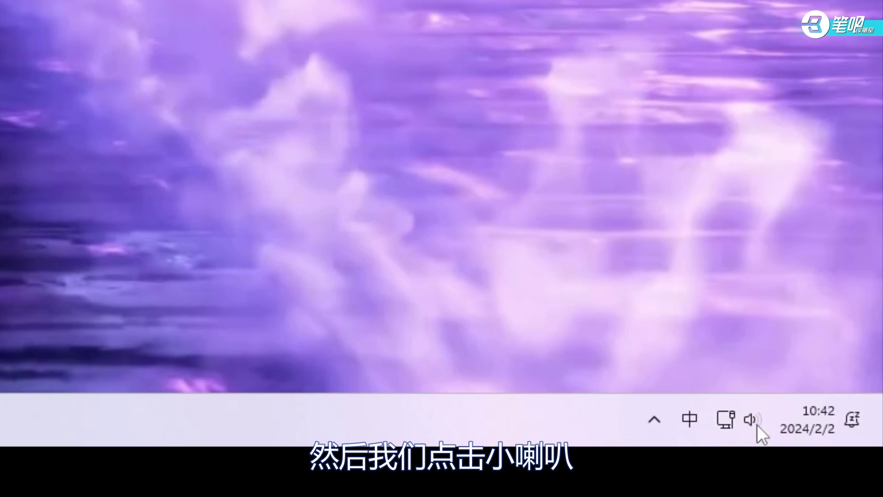
Step: Switch the sound output to DELL SE2723DS and VX2780-2K-PRO in turn, and return to the Realtek(R) Audio speakers
click(757, 424)
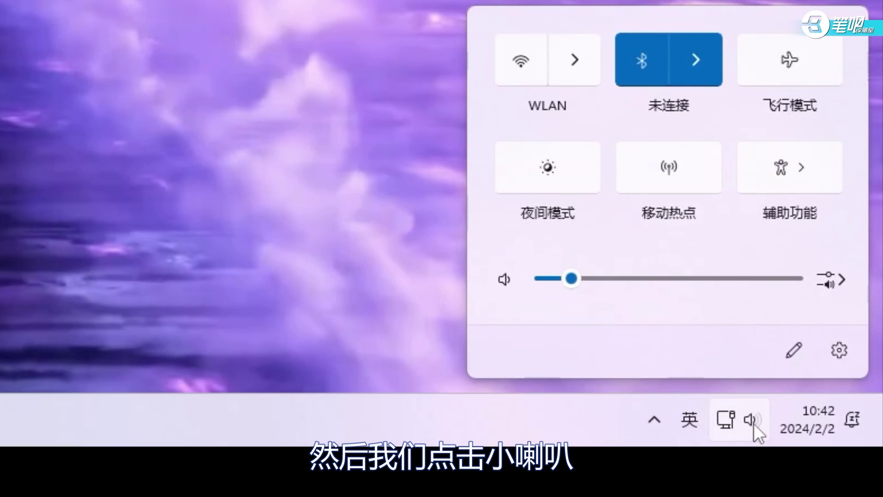
click(827, 287)
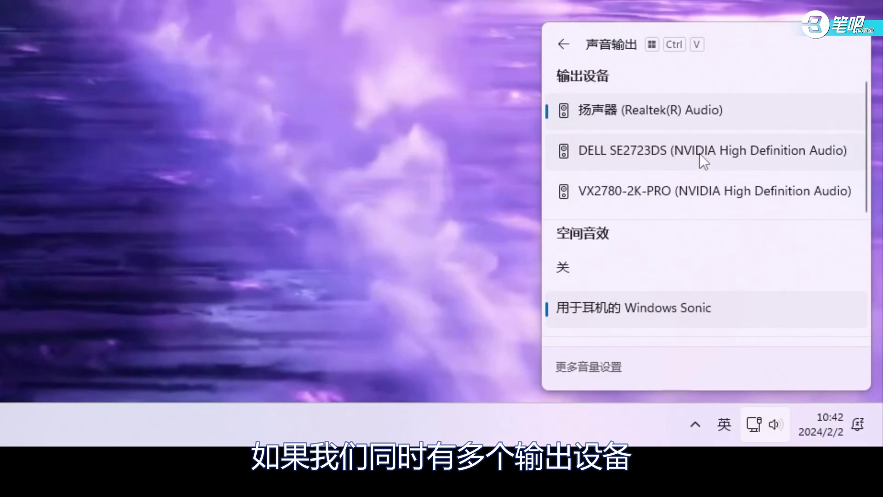
click(699, 154)
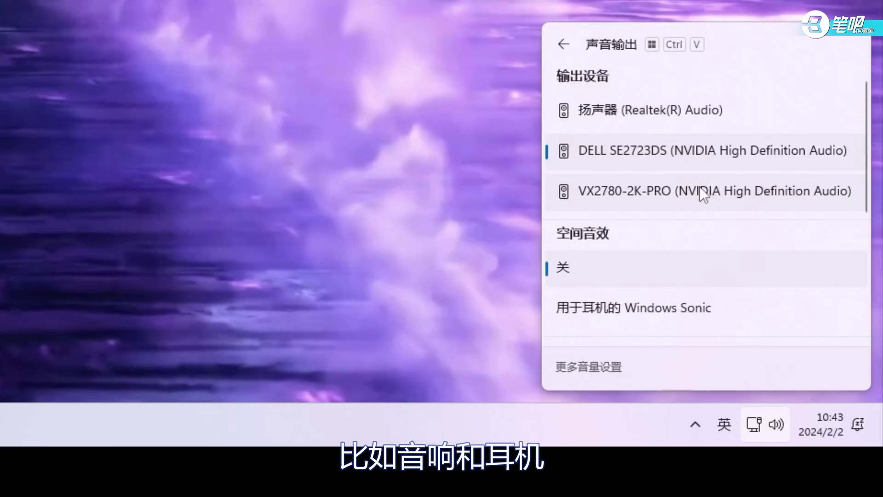
click(699, 187)
click(672, 111)
click(673, 147)
click(676, 186)
Step: Set the volume mixer levels to 24 for Microsoft Edge, 47 for 崩坏：星穹铁道 and 39 for 网易云音乐
scroll(695, 136, down, 5)
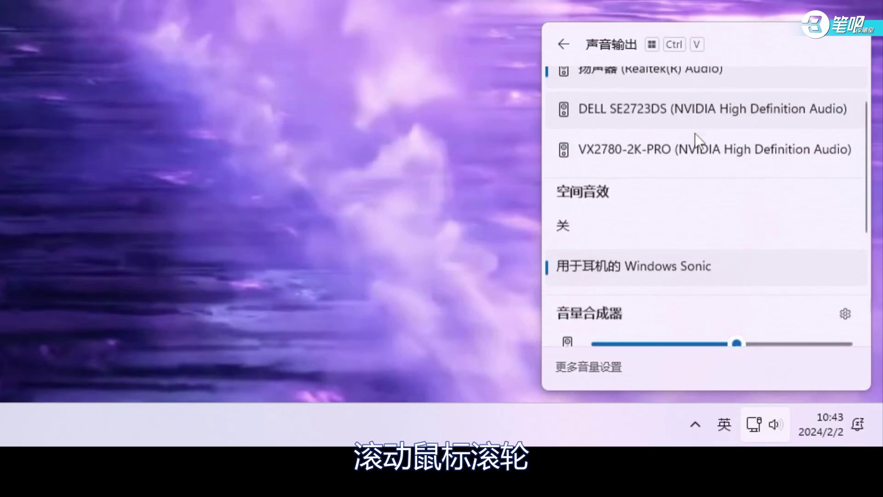
click(709, 183)
click(713, 265)
mouse_move(708, 308)
mouse_down()
mouse_move(636, 304)
mouse_move(796, 308)
mouse_move(695, 307)
mouse_up()
drag(654, 183, 770, 191)
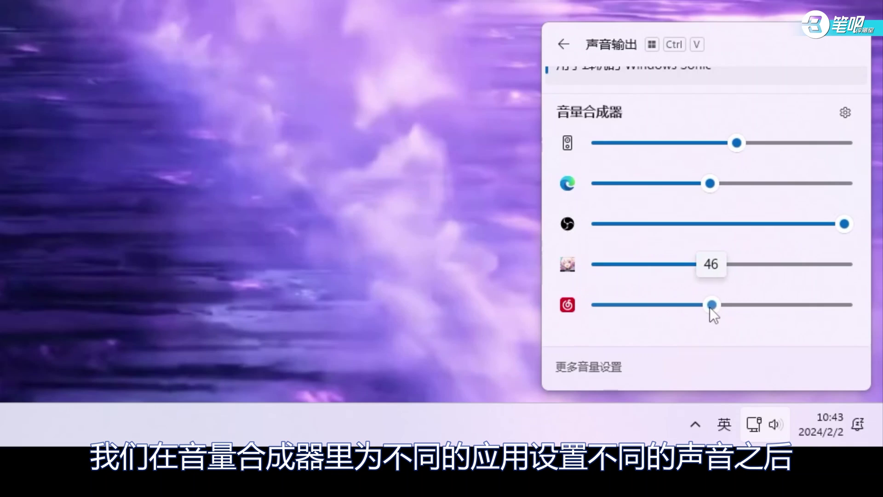
drag(710, 308, 696, 307)
mouse_move(653, 183)
mouse_down()
mouse_move(792, 189)
mouse_move(659, 185)
mouse_up()
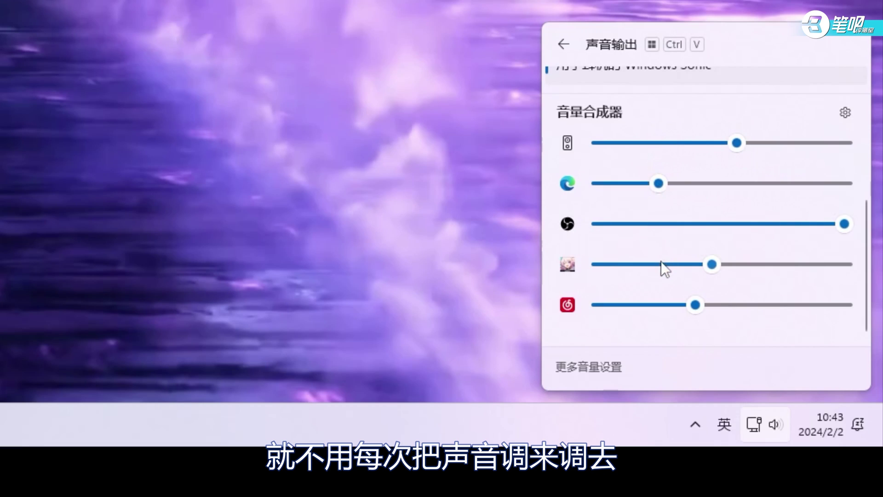
click(567, 262)
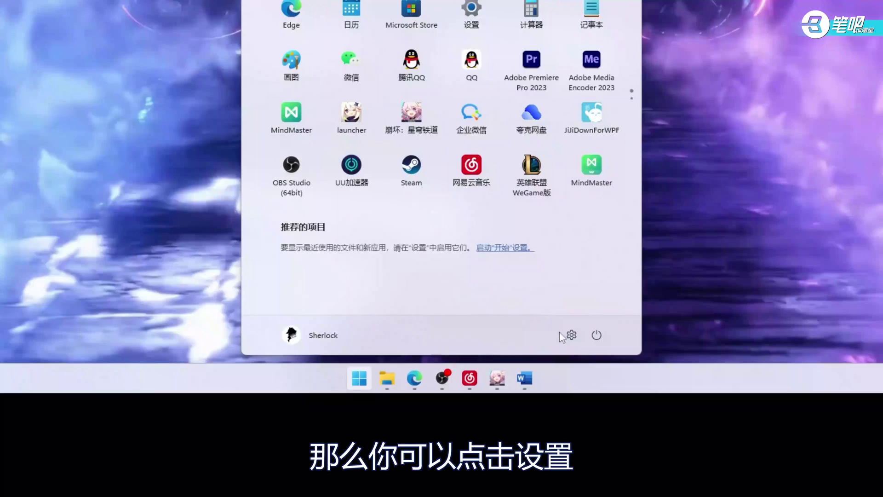
Step: Open the 音量合成器 (volume mixer) page of the system sound settings and look through its per-app volume controls
click(570, 335)
click(77, 149)
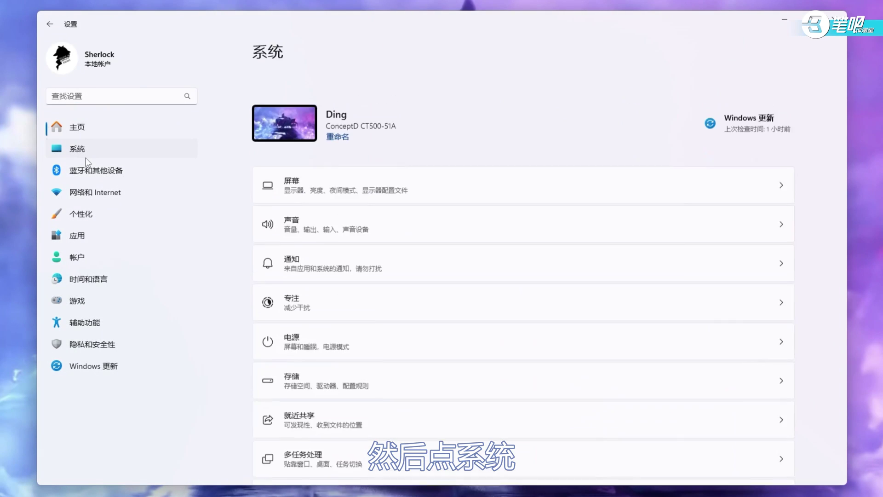
click(326, 208)
scroll(519, 342, down, 5)
click(371, 365)
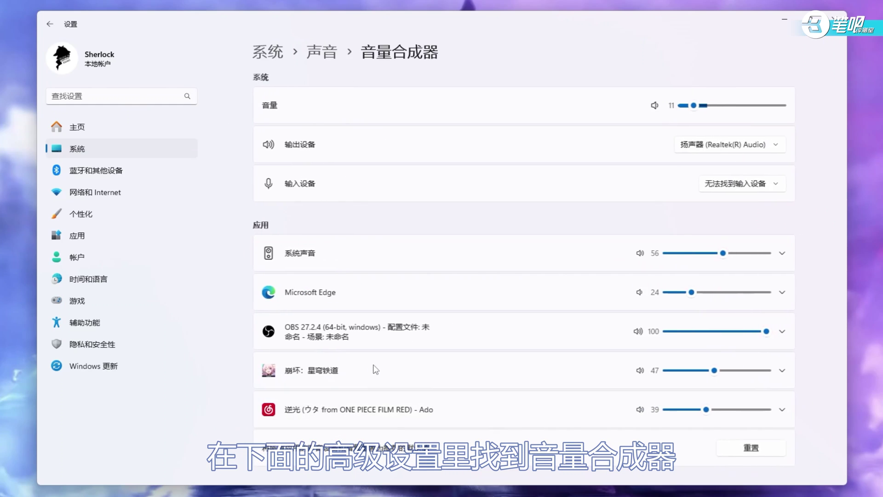
scroll(459, 355, down, 1)
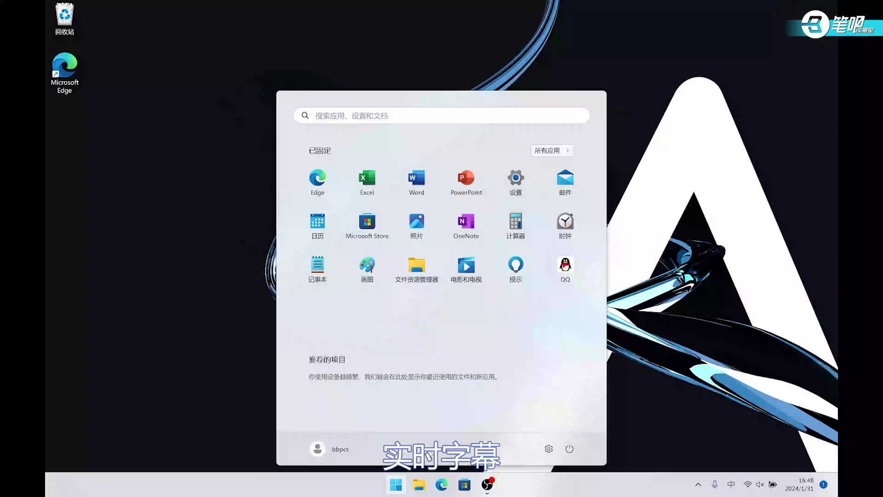
Step: Turn on 实时辅助字幕 (live captions) in the accessibility caption settings and download the English (United States) speech pack
click(516, 178)
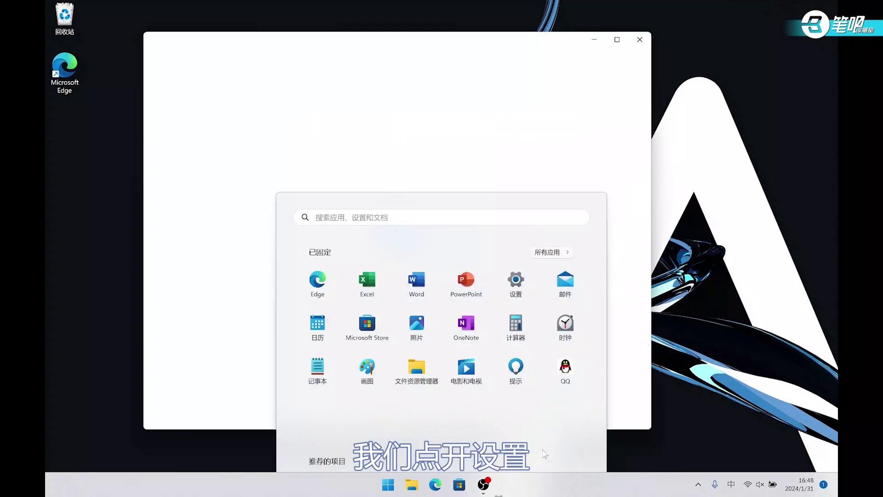
click(218, 299)
scroll(416, 230, down, 5)
click(405, 293)
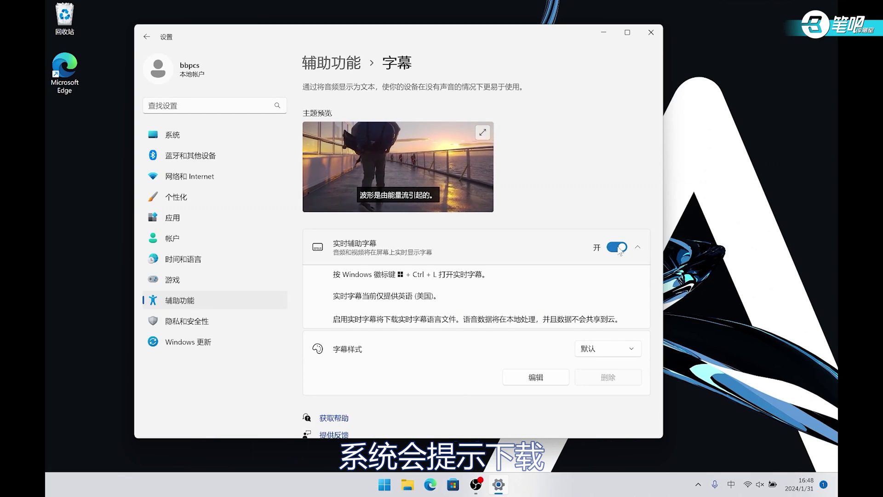
click(442, 24)
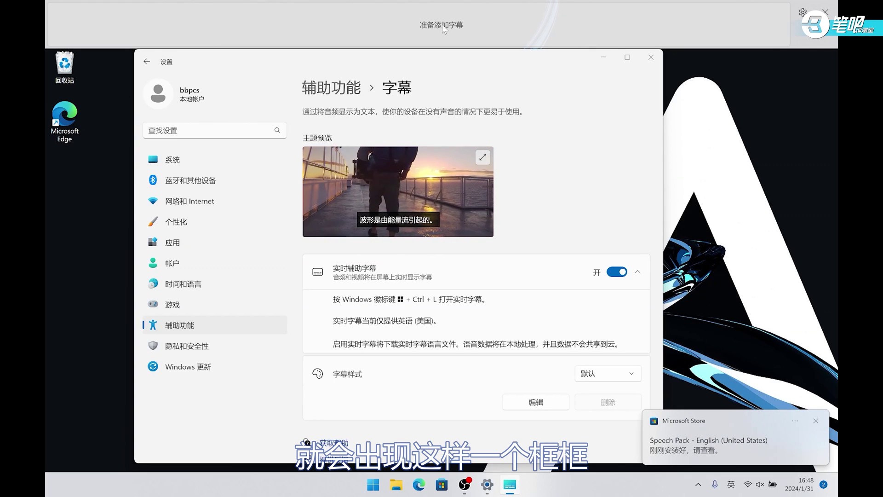
Step: Look through the live captions options for position, caption preferences and caption language
click(803, 12)
mouse_move(795, 60)
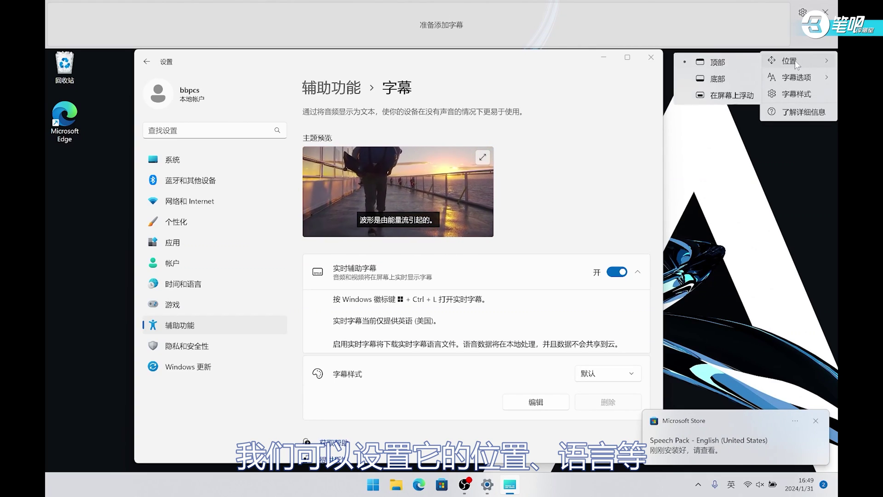
click(738, 76)
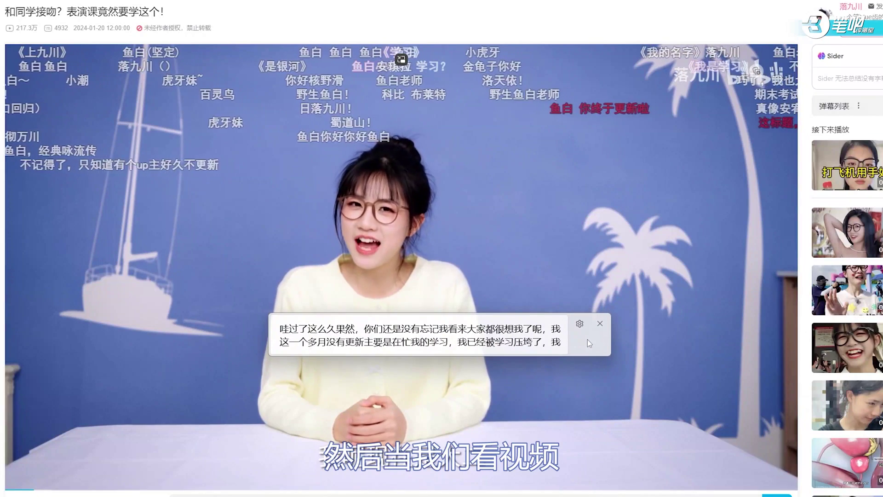
click(579, 323)
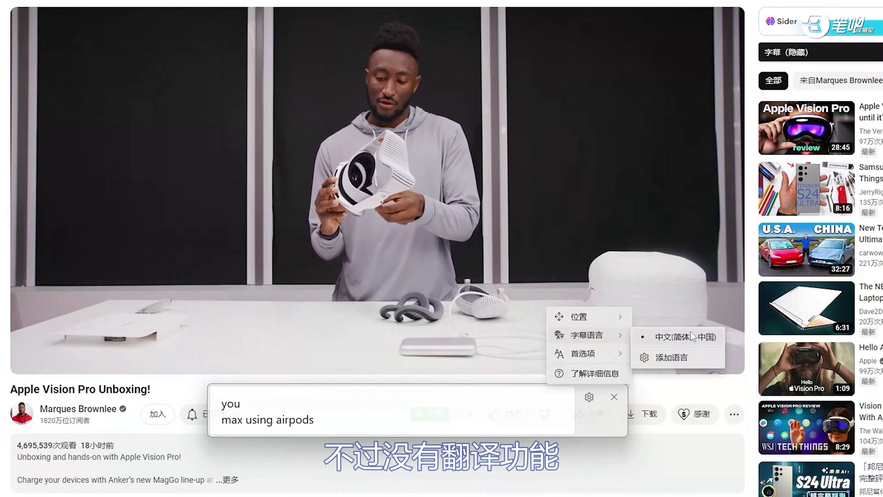
click(589, 399)
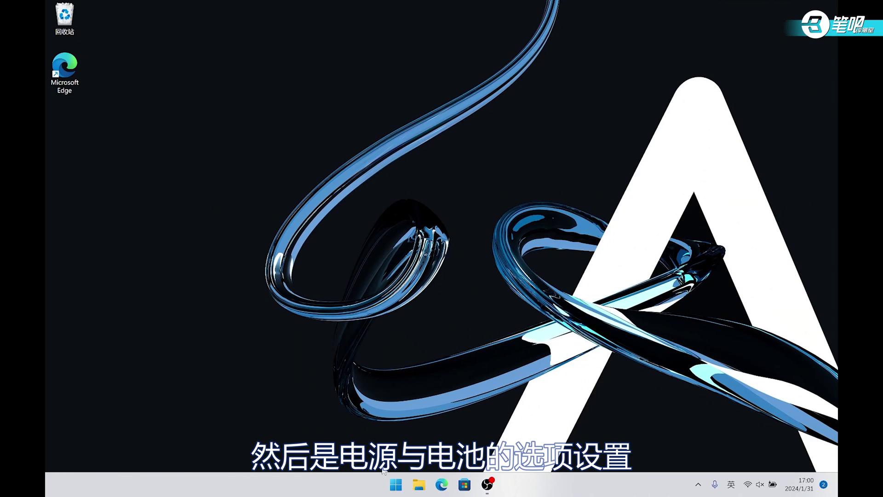
Step: In the power and battery settings, set both the screen-off and sleep timeouts on battery power to 从不 (Never)
click(395, 484)
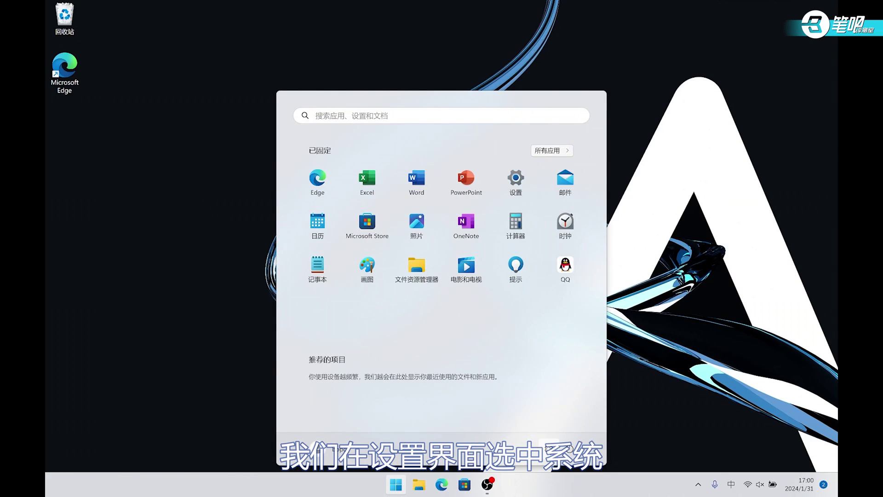
click(516, 180)
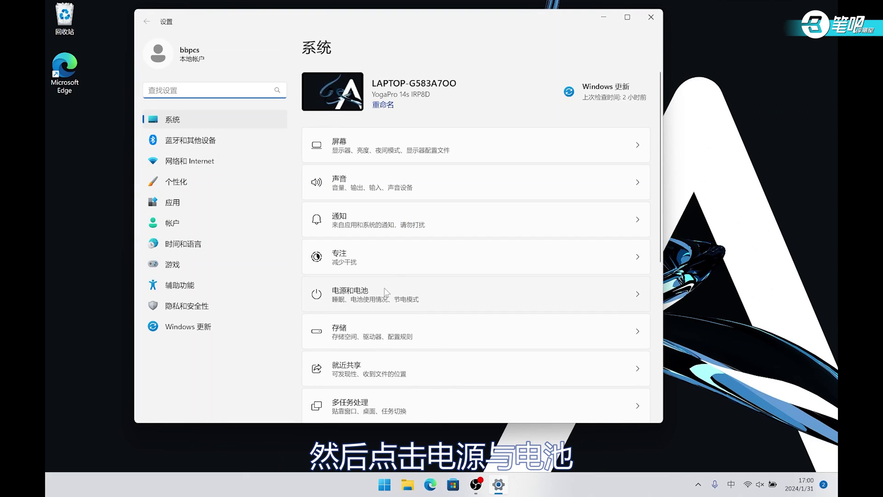
click(385, 293)
scroll(512, 243, down, 2)
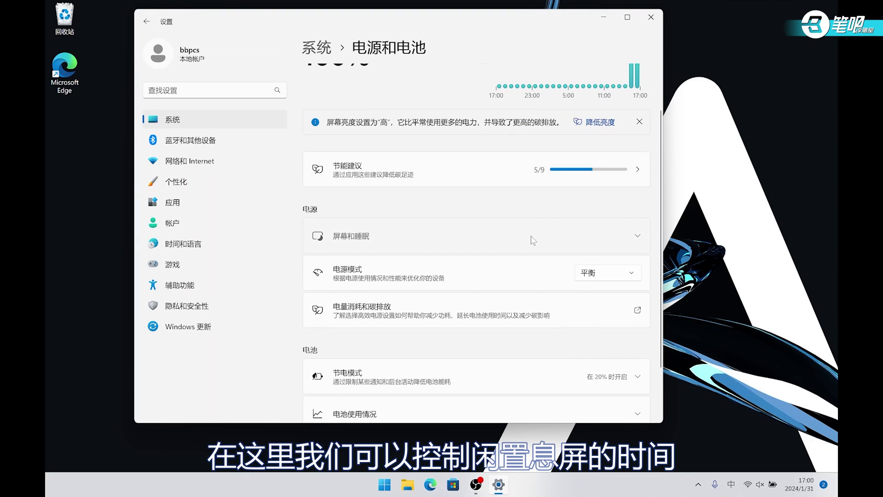
click(533, 241)
scroll(533, 243, down, 2)
click(584, 216)
scroll(585, 218, down, 2)
click(583, 325)
scroll(584, 230, down, 5)
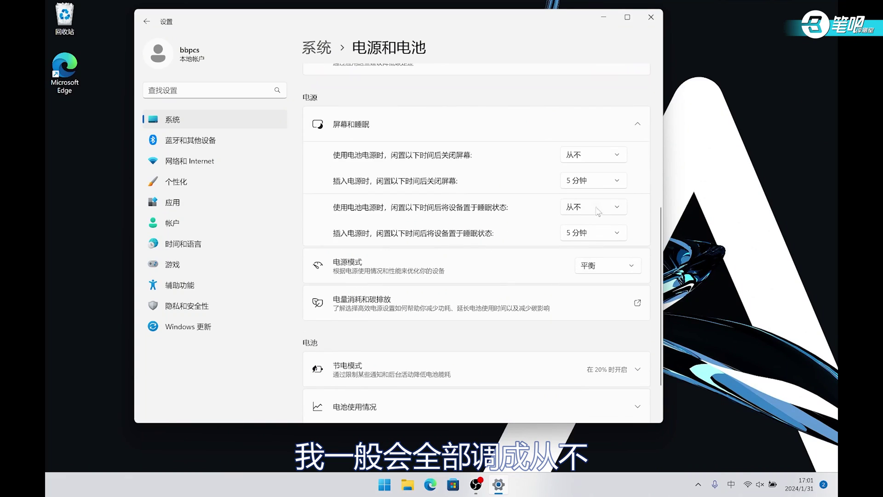
Step: Set the plugged-in screen-off and sleep timeouts to 从不 (Never), collapse 屏幕和睡眠, and open the 电源模式 (power mode) choices
click(585, 182)
click(580, 295)
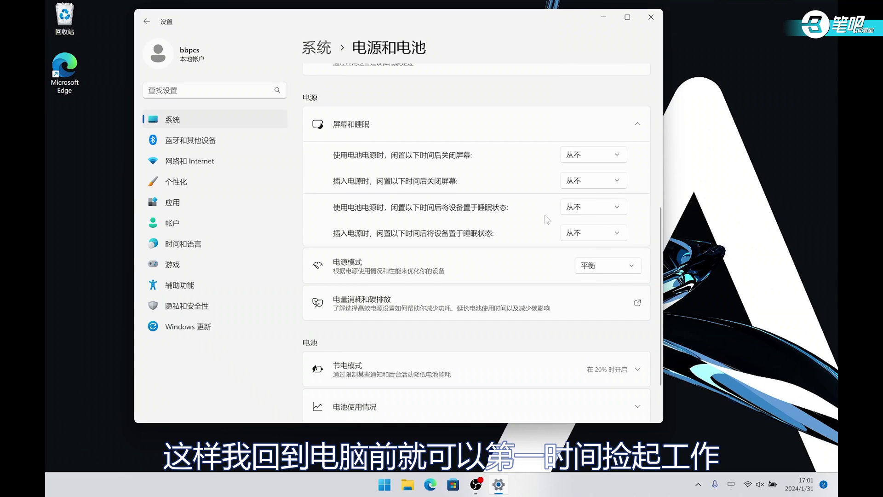
click(605, 127)
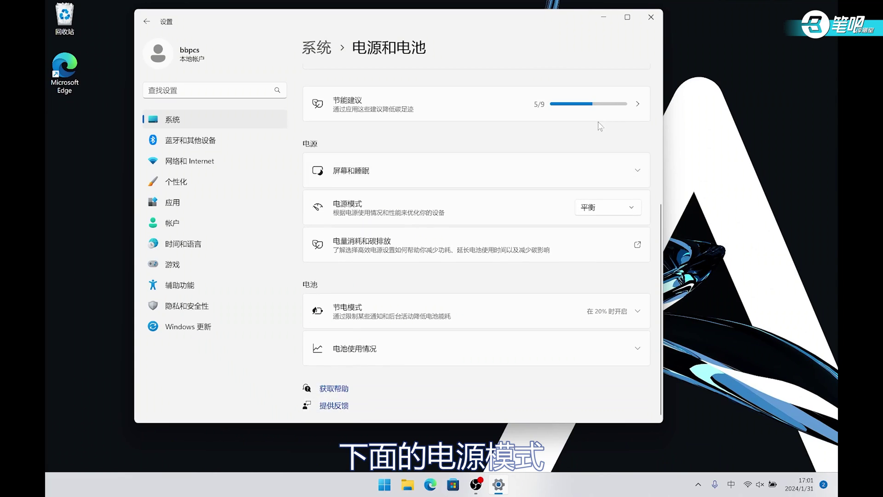
click(598, 207)
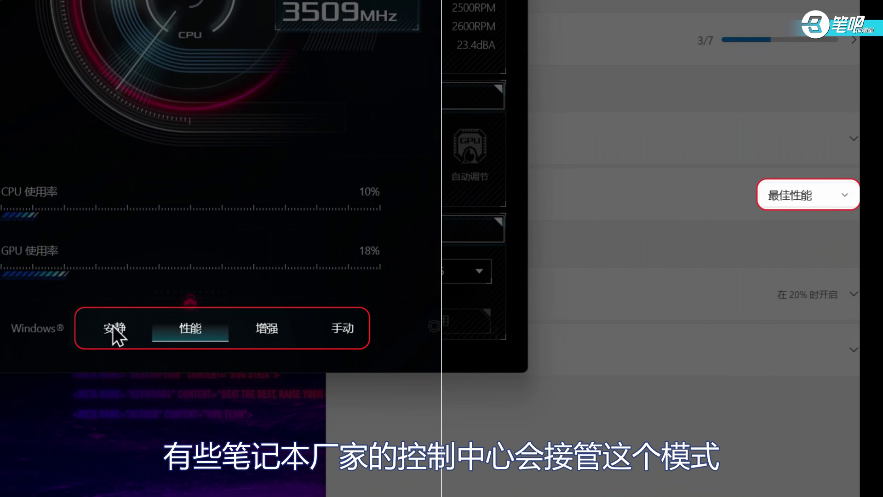
Step: In the laptop manufacturer's control center, switch the performance mode to 安静 (quiet), to 性能 (performance), and back to 安静
click(112, 326)
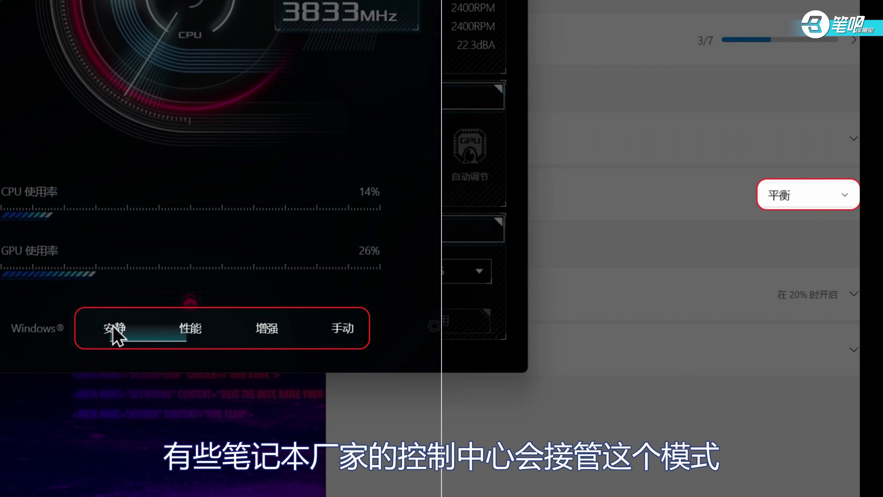
click(190, 332)
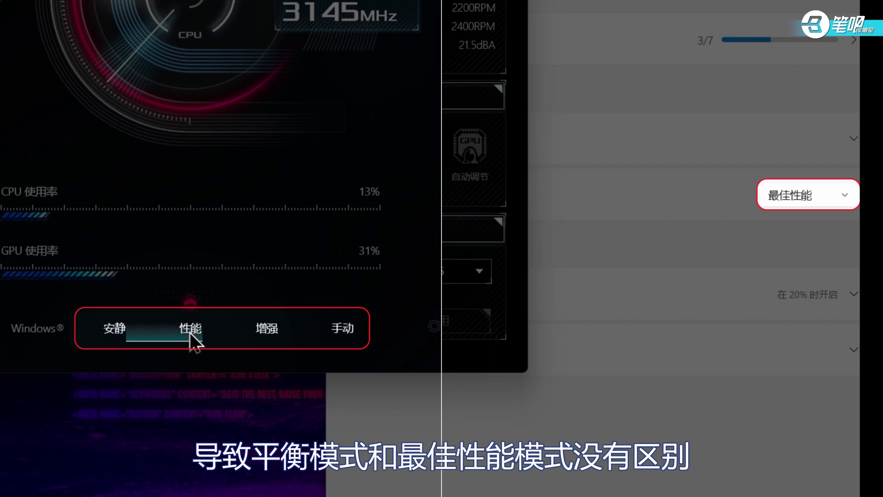
click(117, 330)
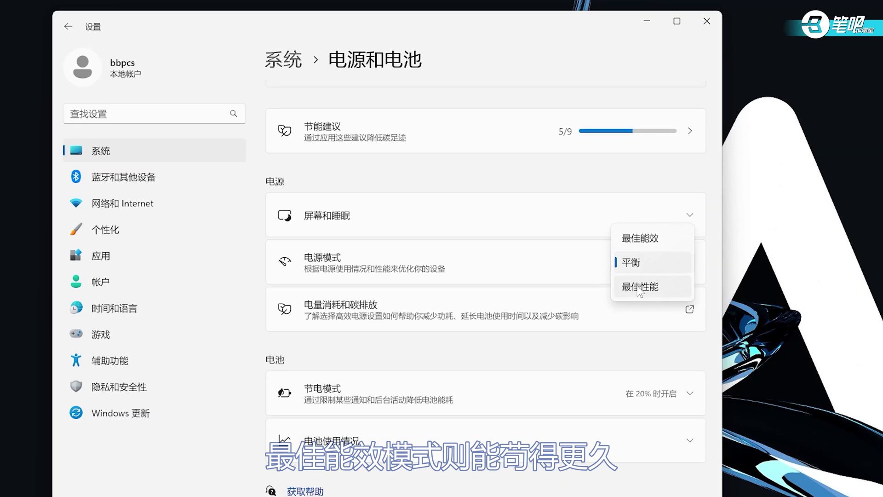
Step: Back in the Windows power and battery settings, choose 平衡 (Balanced) as the 电源模式 (power mode)
click(640, 264)
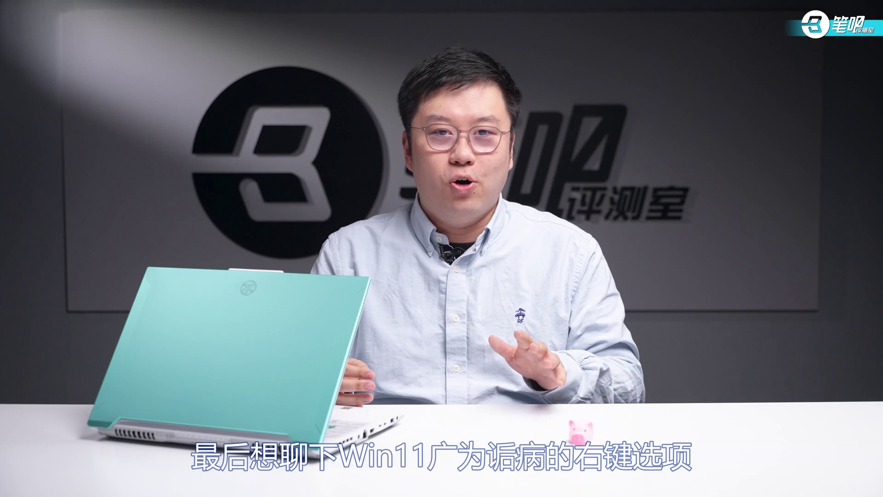
Step: View the new Windows 11 context menu of the Microsoft Edge desktop shortcut and its classic full context menu, closing each
right_click(34, 113)
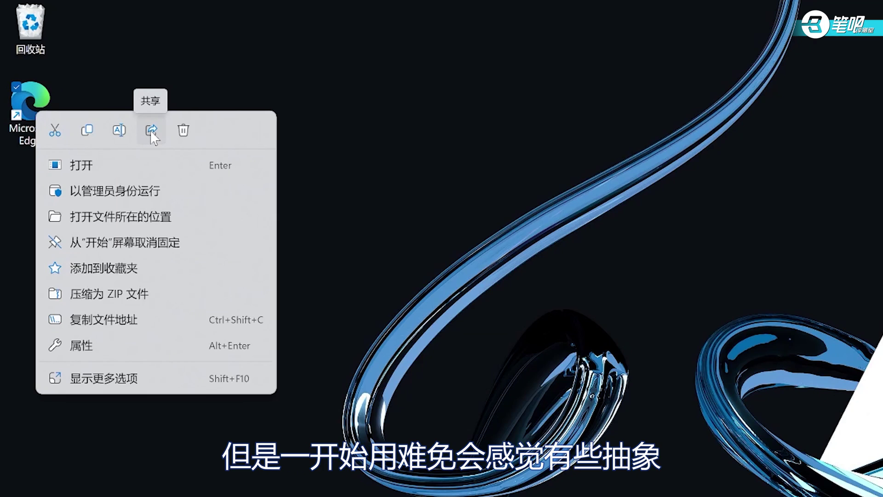
click(348, 171)
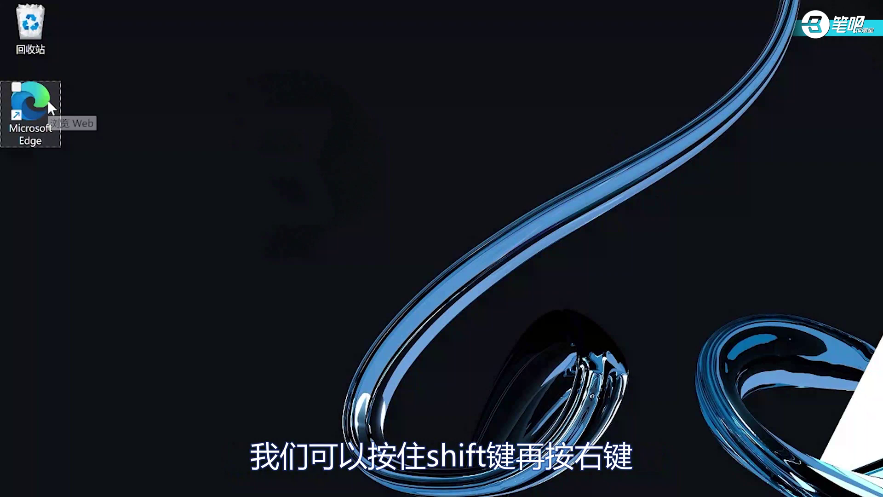
click(48, 102)
shift+right_click(48, 102)
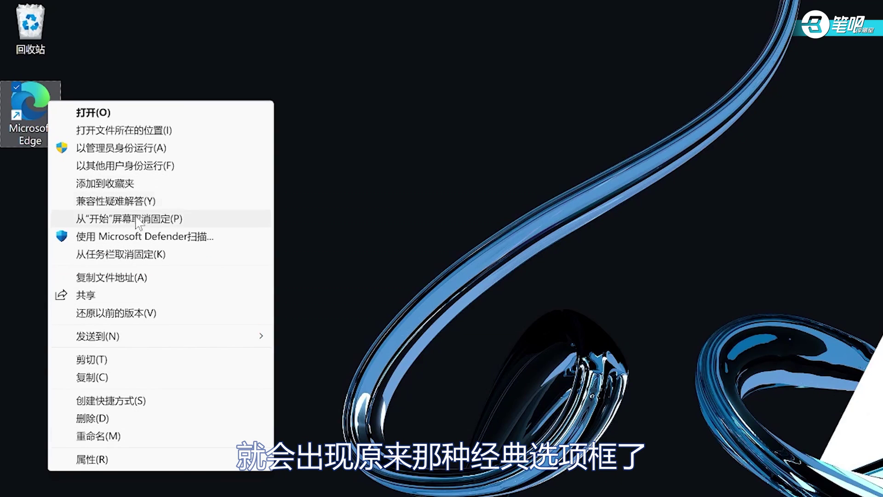
click(286, 171)
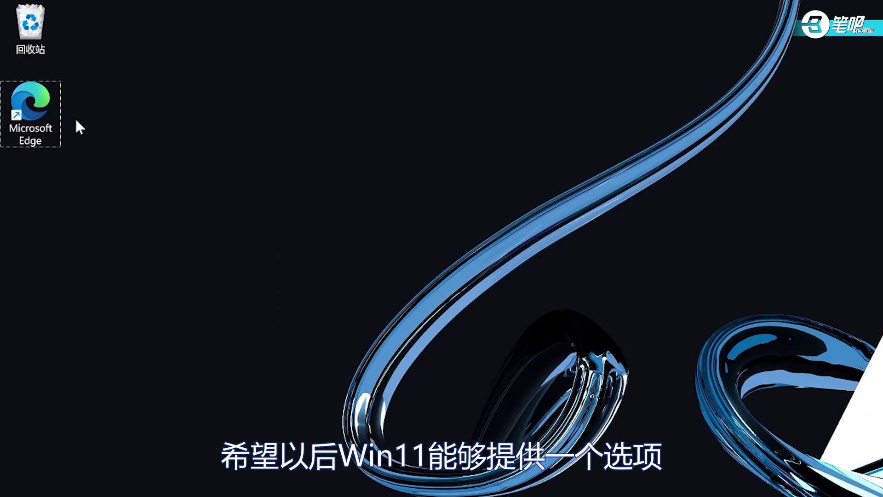
Step: Compare the two menu styles again on the Microsoft Edge shortcut, first the classic menu and then the new compact one
shift+right_click(48, 112)
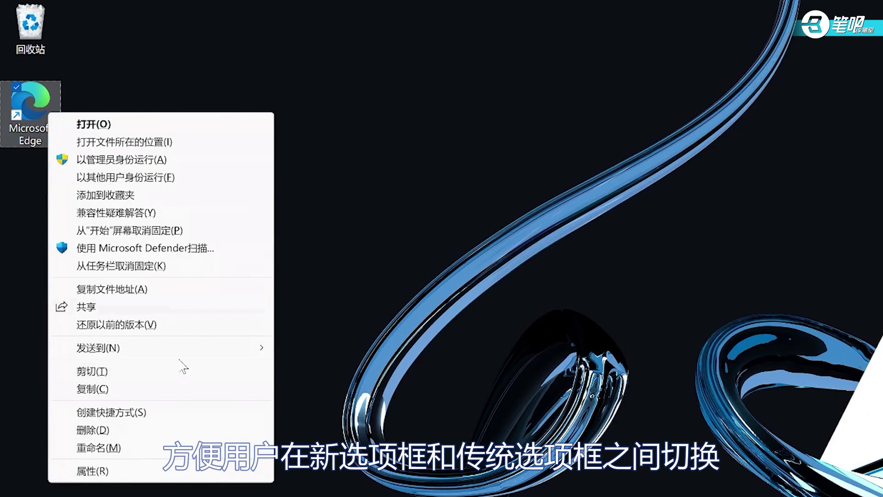
click(299, 260)
right_click(43, 112)
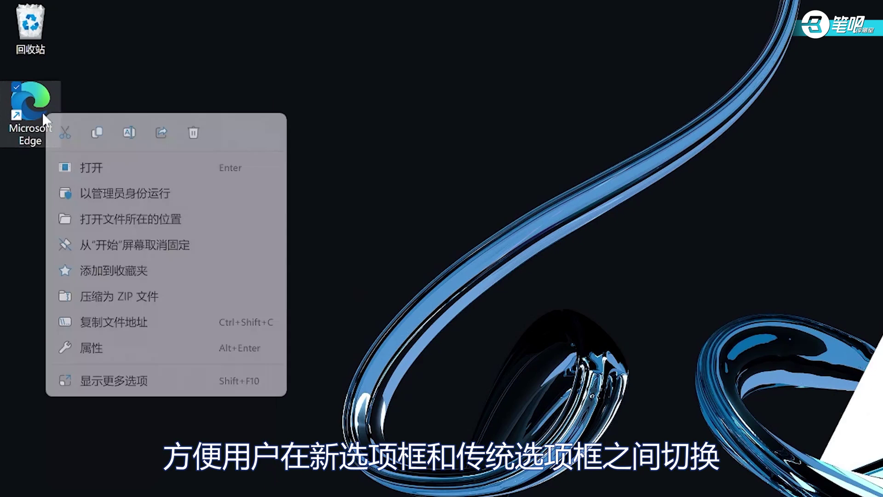
click(287, 226)
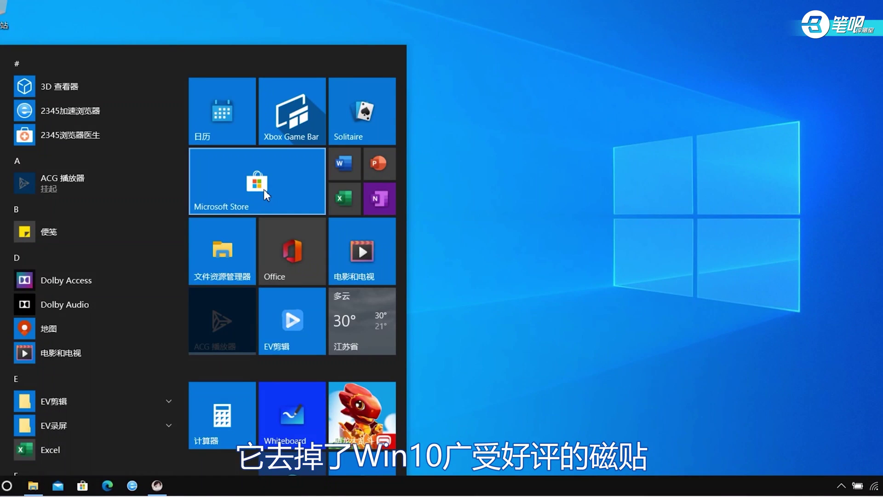
Step: Show the 调整大小 (resize) options for the Microsoft Store tile in the Windows 10 Start menu
right_click(264, 189)
mouse_move(311, 225)
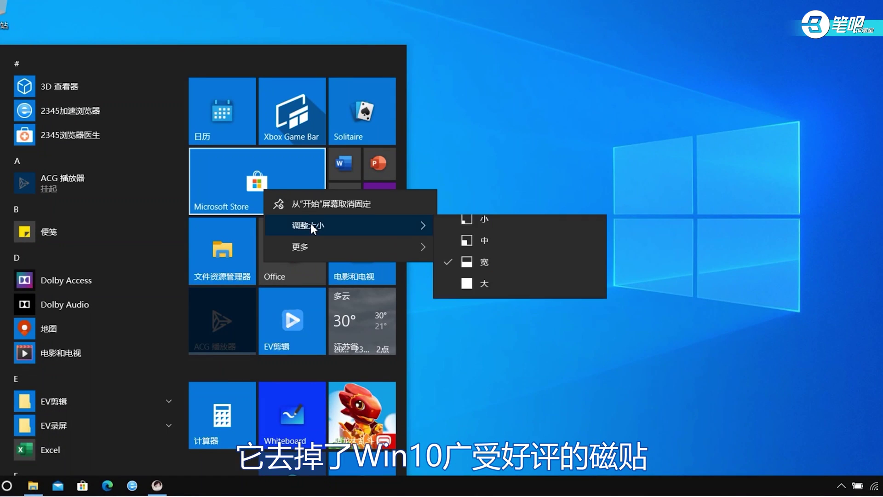
right_click(33, 109)
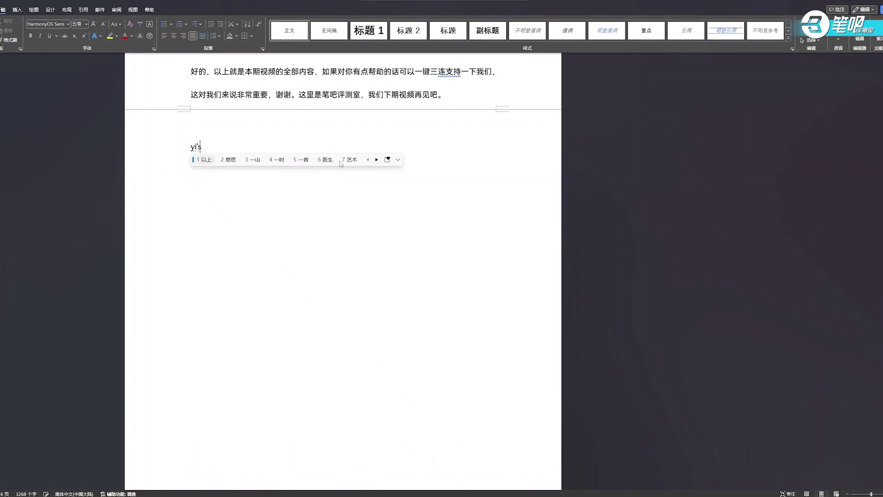
Step: In the Word document, enter the line 以上就是本期视频的全部内容了 on the blank page using pinyin input
text(shangjiush)
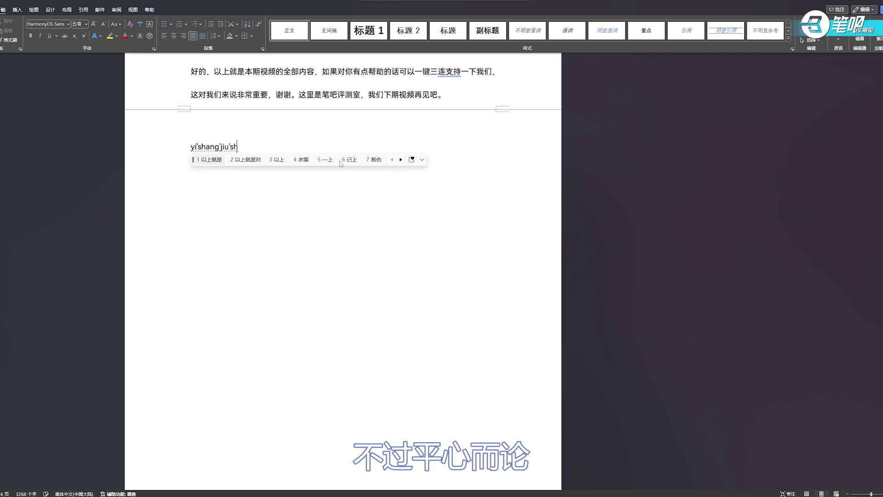
text(ibenqishipinde quanbuneirongle,)
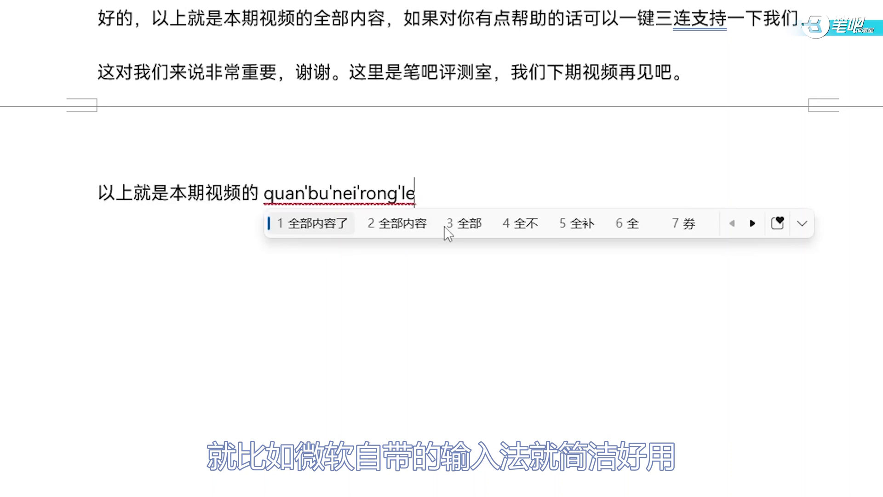